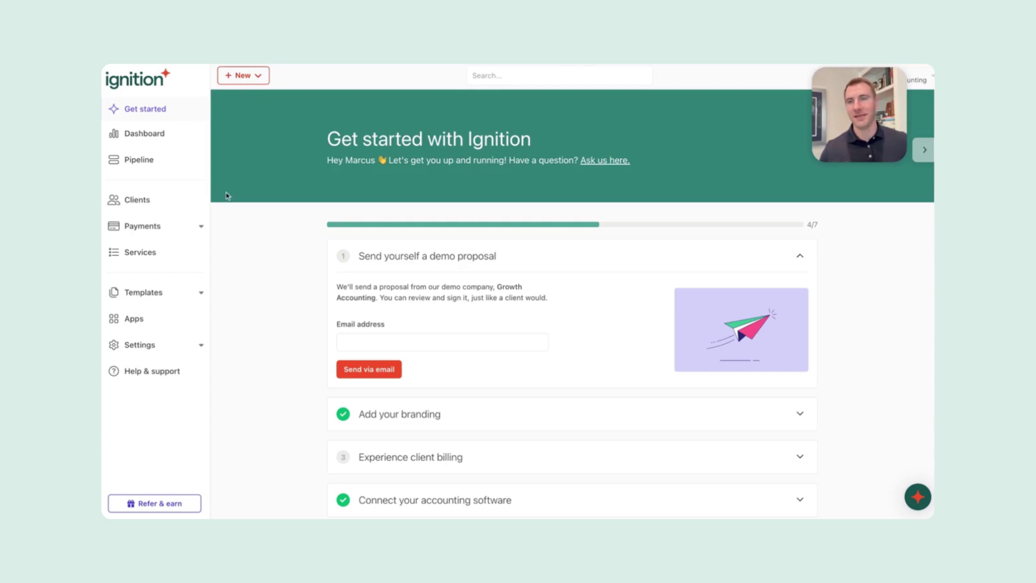
# - Create a new proposal and rename it from 'Untitled Proposal' to 'Alpha Dental Proposal'
pyautogui.click(245, 80)
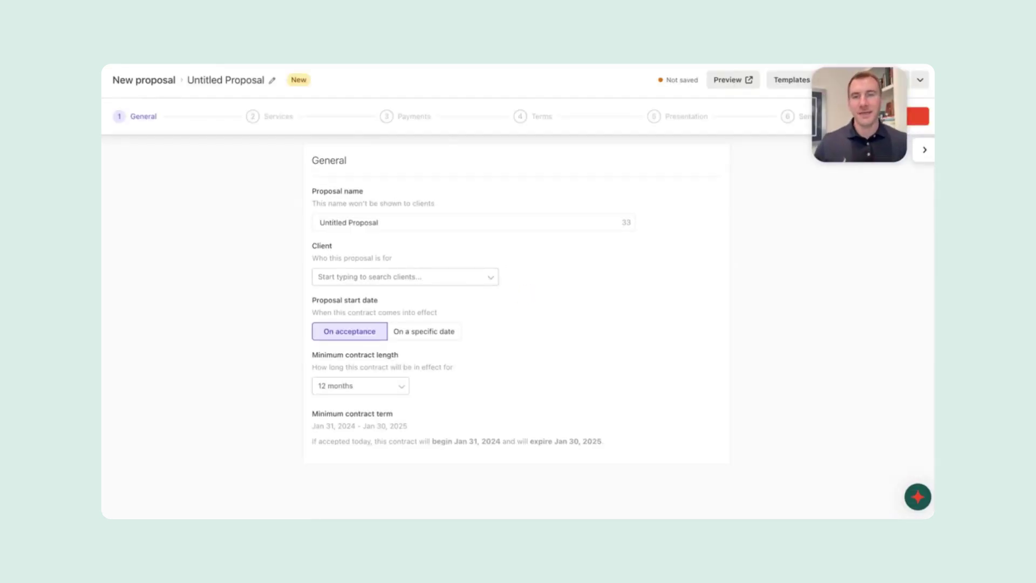
pyautogui.click(400, 225)
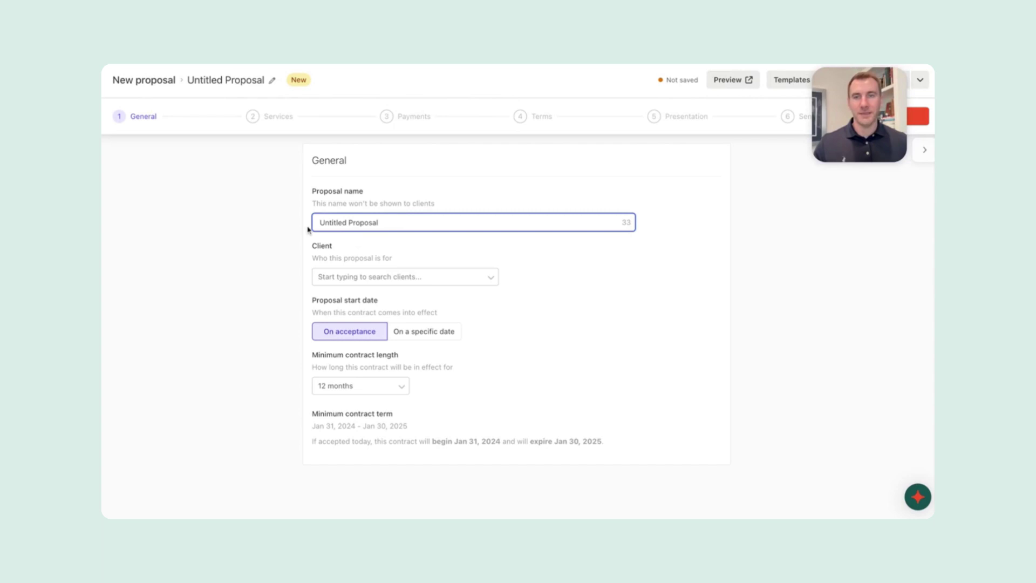
pyautogui.tripleClick(381, 223)
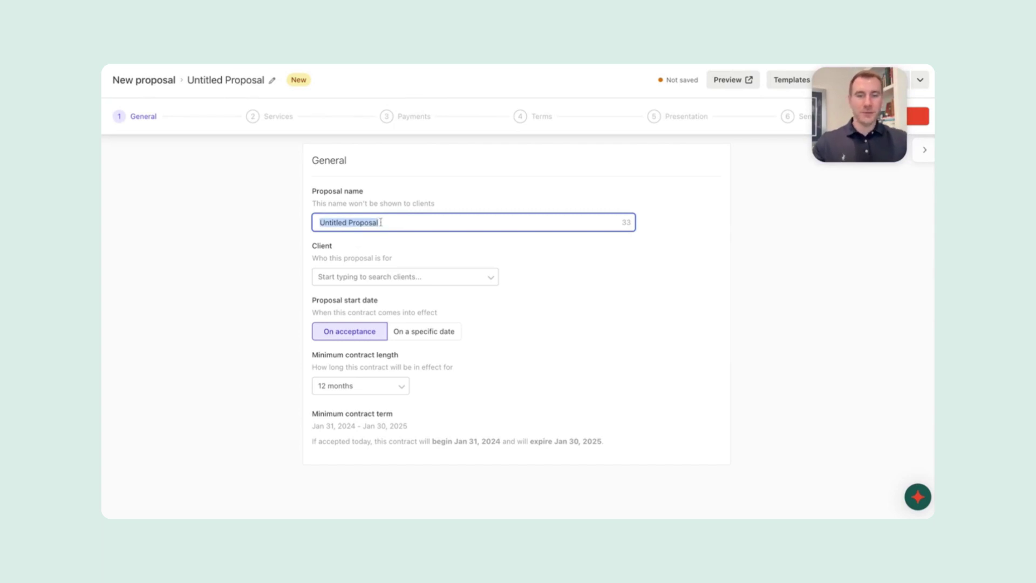
pyautogui.write('Alpha')
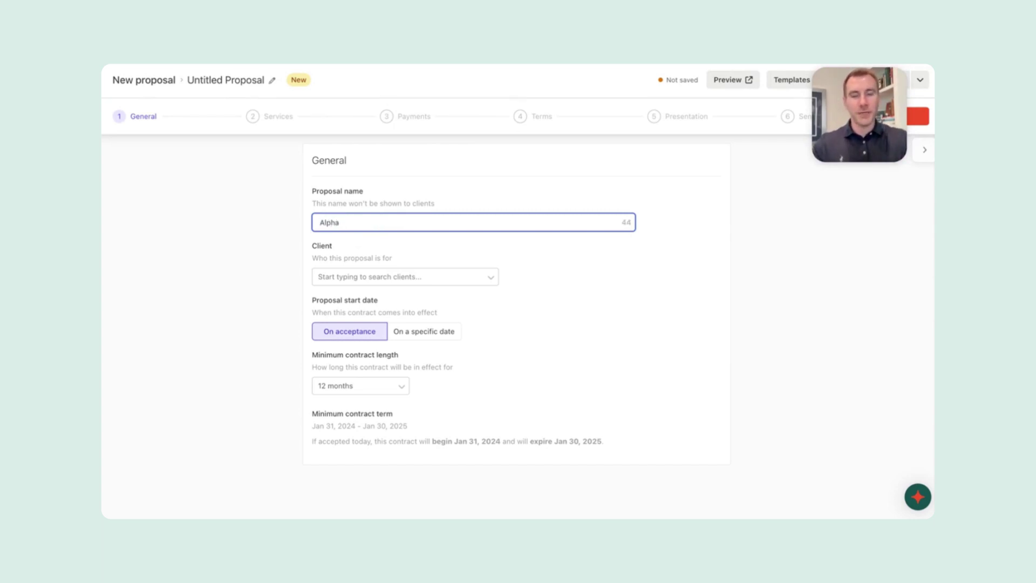
pyautogui.write(' Dental ')
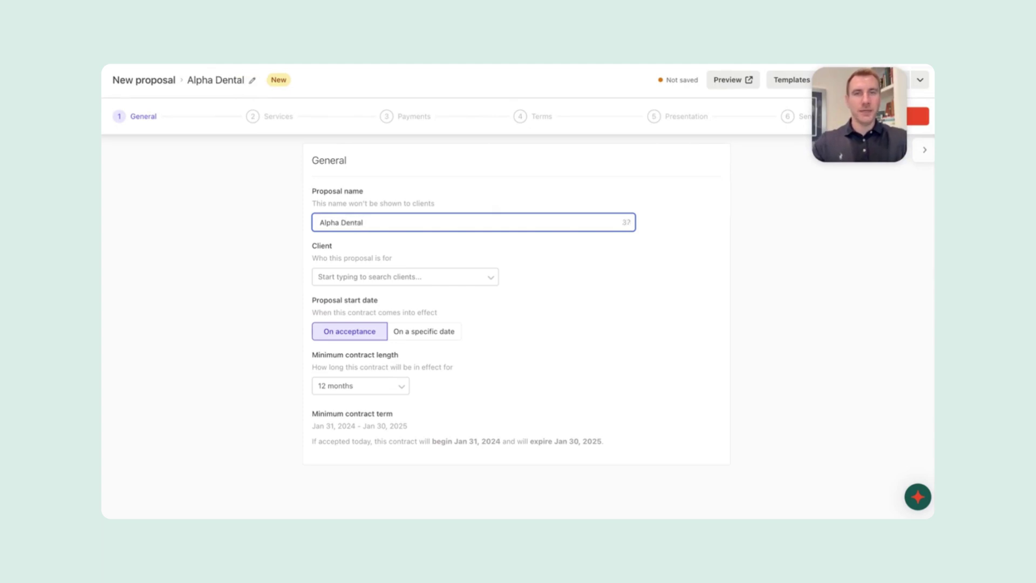
pyautogui.write('Proposal')
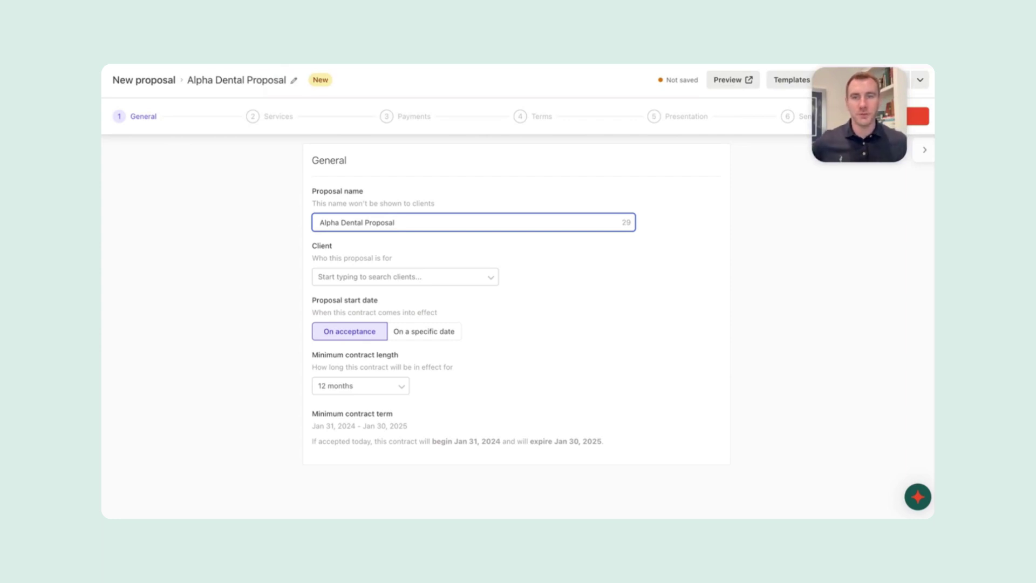
# - Set the client to Alpha Dental, then review the signatory and start date settings
pyautogui.click(362, 283)
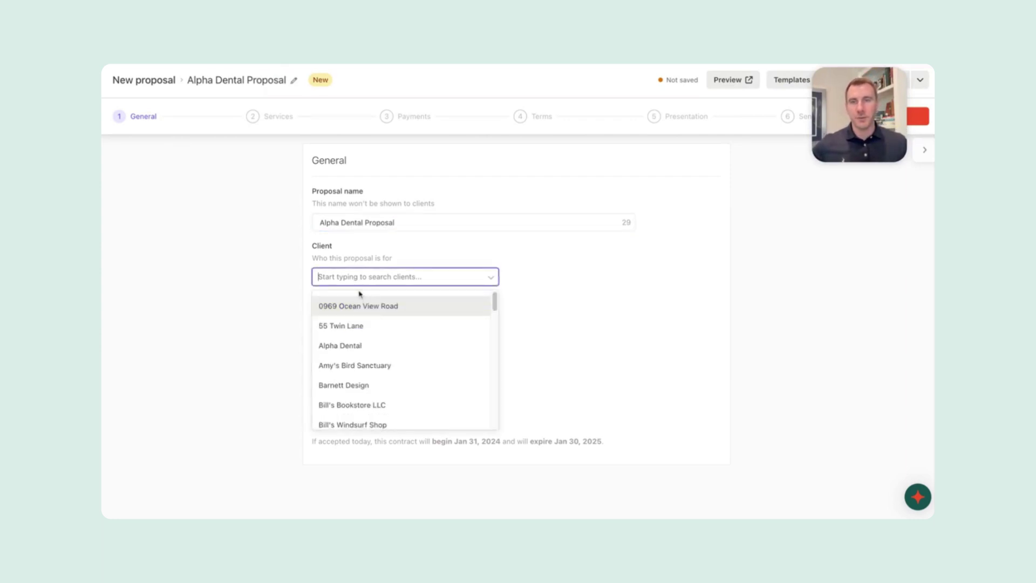
pyautogui.click(347, 347)
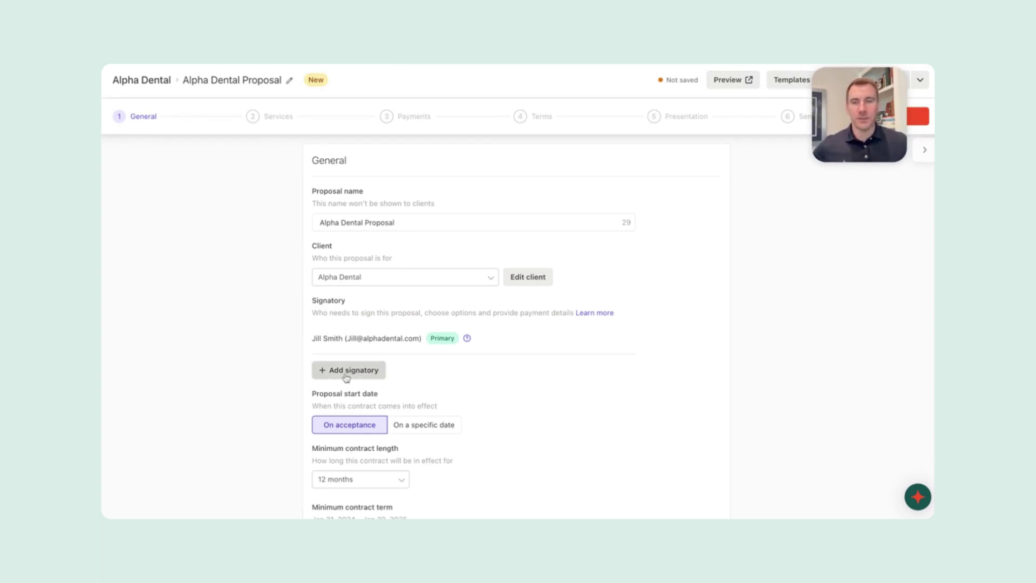
pyautogui.scroll(-1, 303, 377)
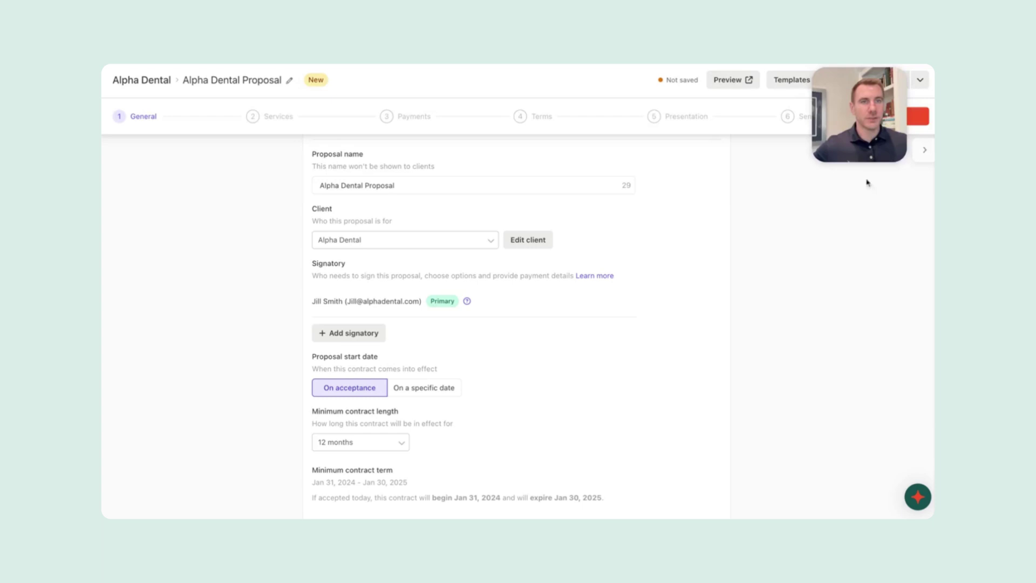
# - Add General advisory services as a recurring service priced at $2,000 monthly instead of 1,500
pyautogui.click(923, 121)
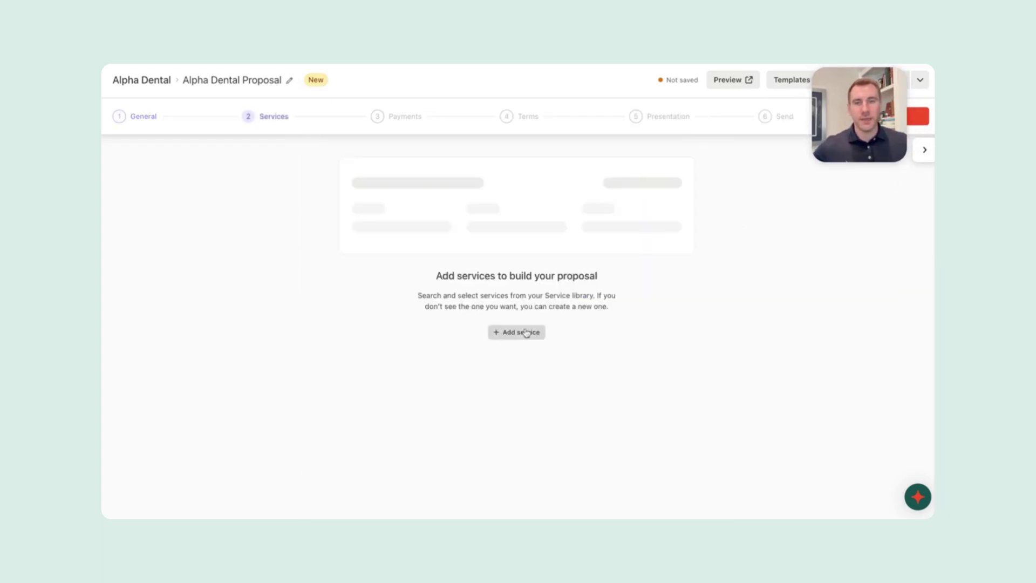
pyautogui.click(543, 334)
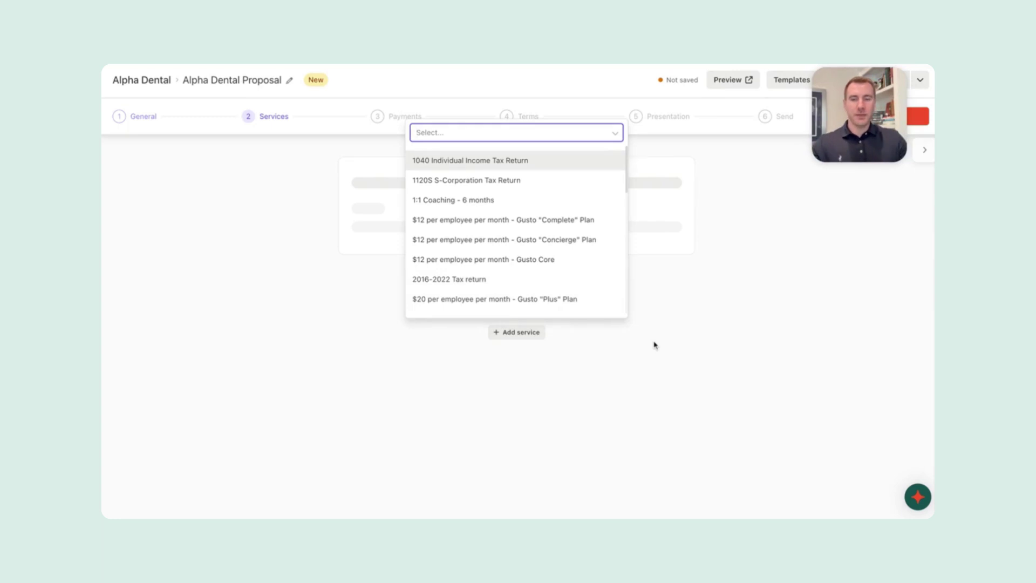
pyautogui.write('advis')
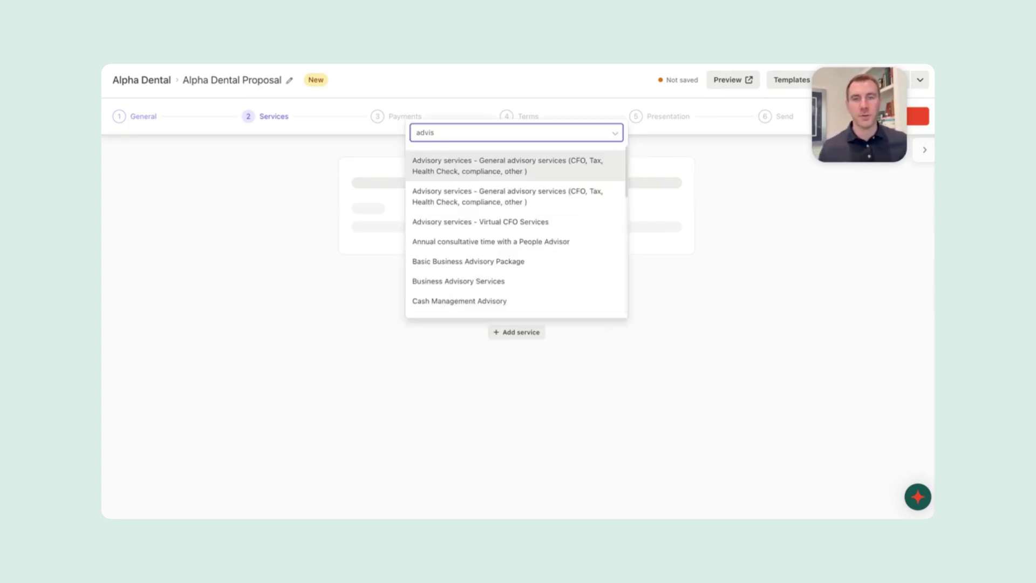
pyautogui.click(528, 175)
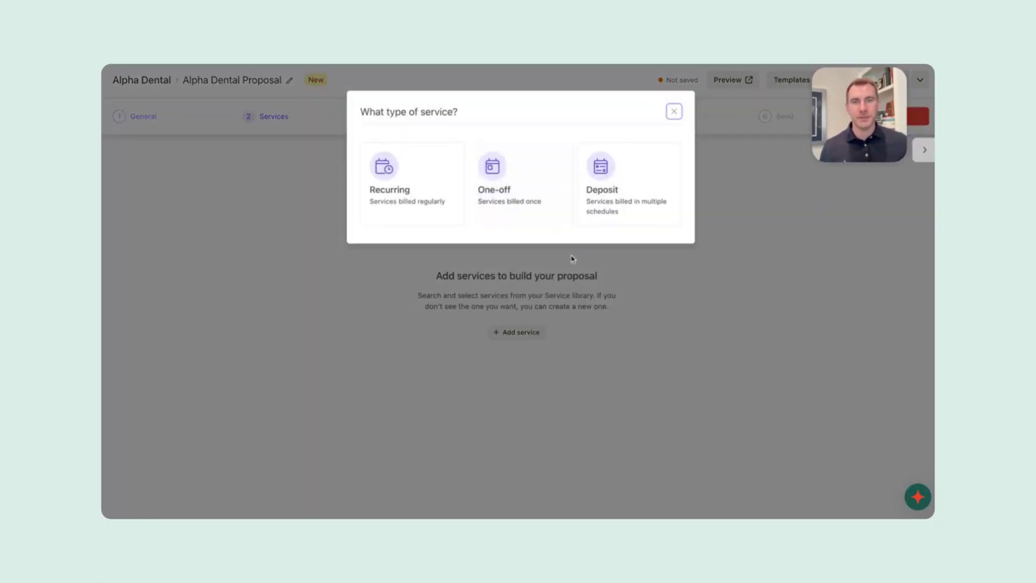
pyautogui.click(439, 193)
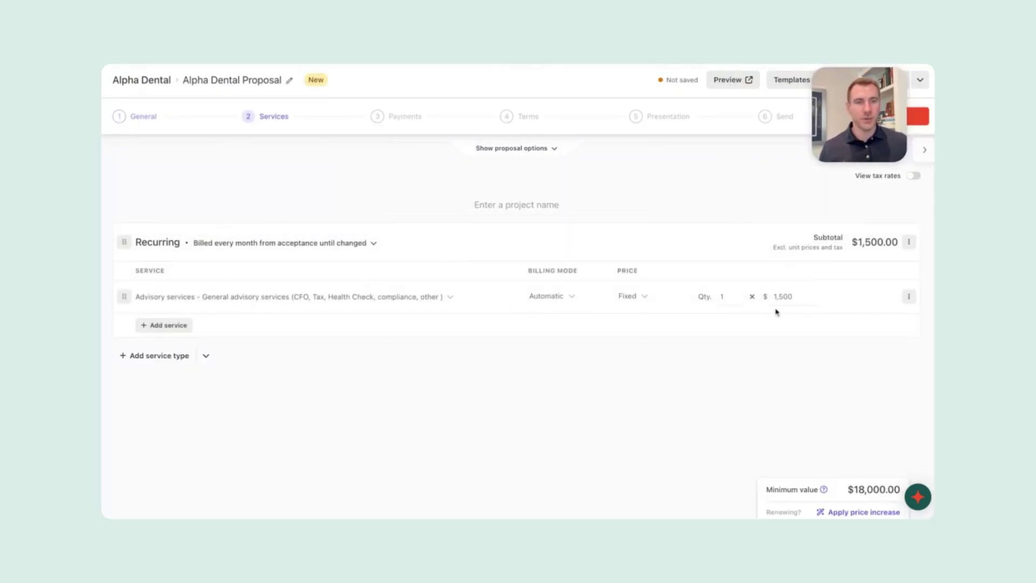
pyautogui.doubleClick(798, 294)
pyautogui.write('2000')
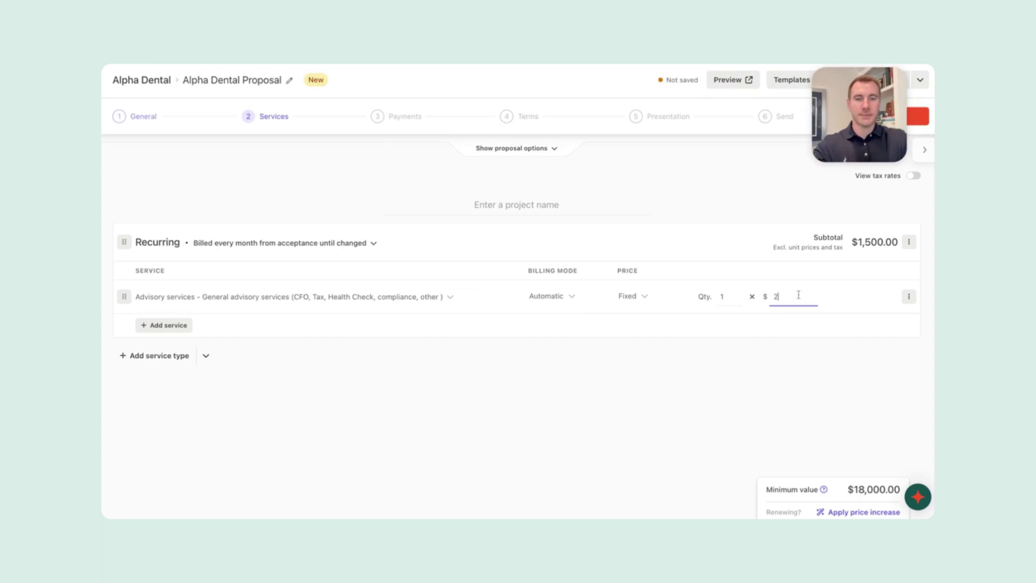
pyautogui.press('Tab')
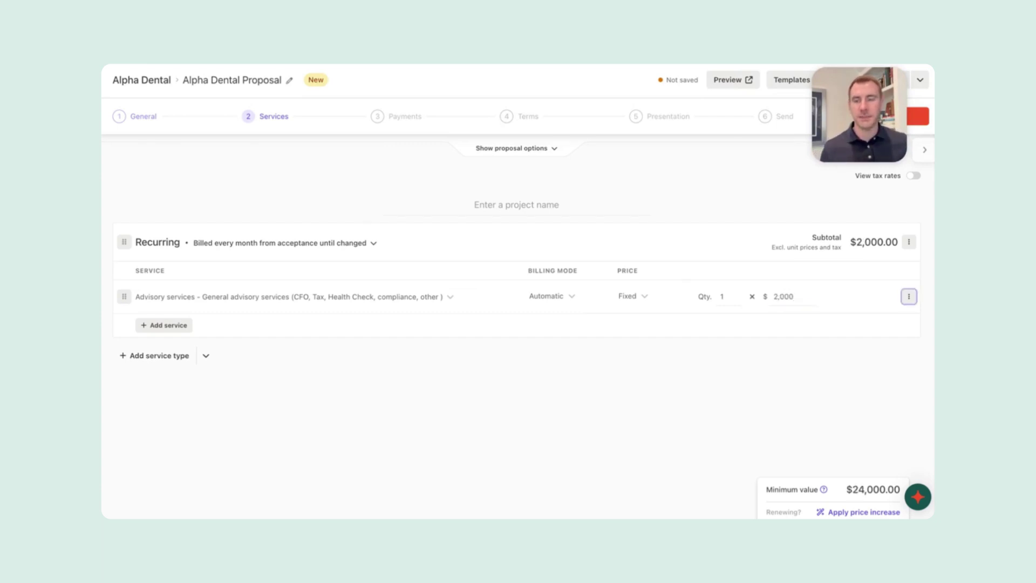
# - Add a second recurring section containing Payroll Processing
pyautogui.click(171, 326)
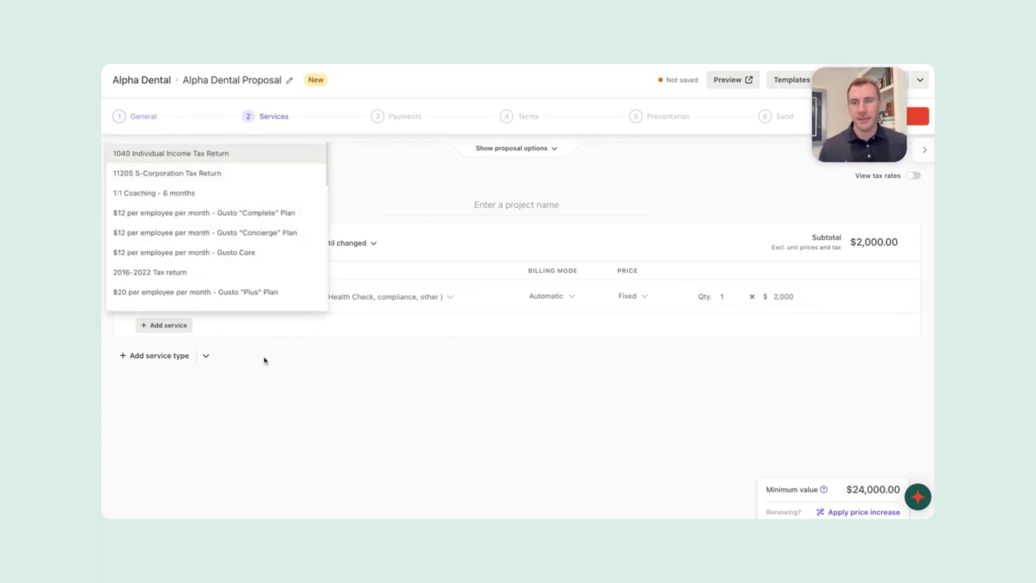
pyautogui.click(233, 352)
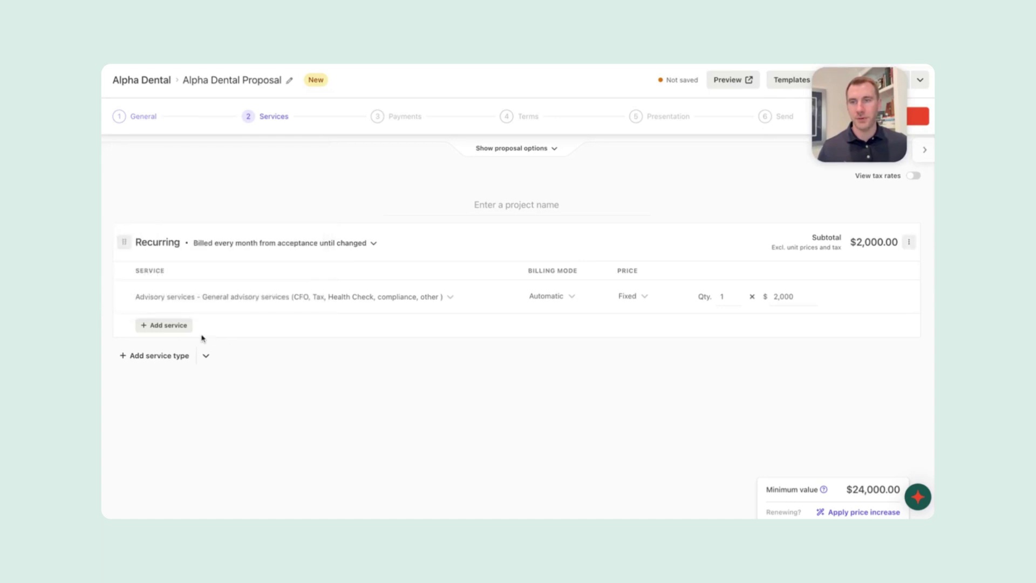
pyautogui.click(178, 356)
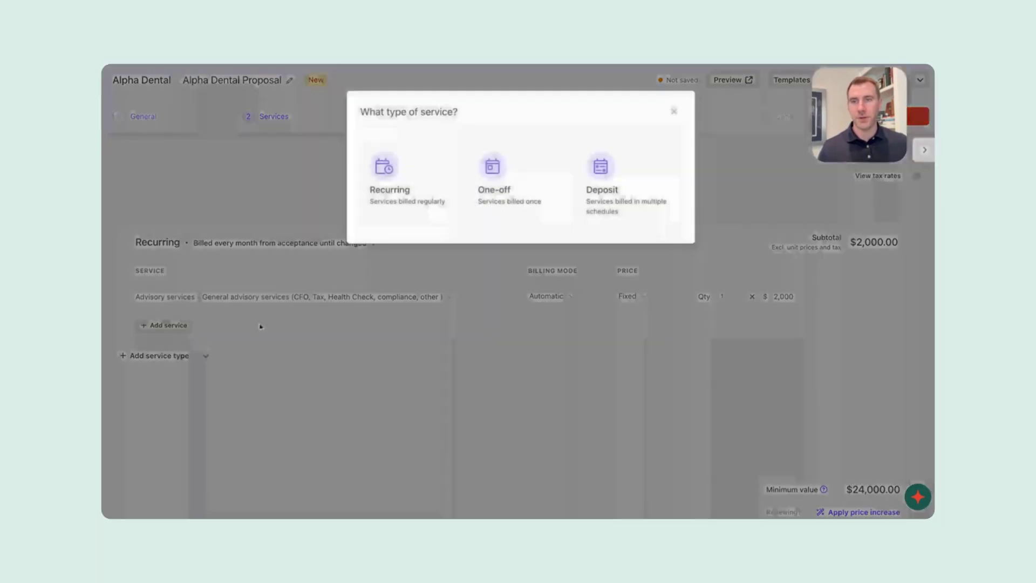
pyautogui.click(436, 191)
pyautogui.write('pay')
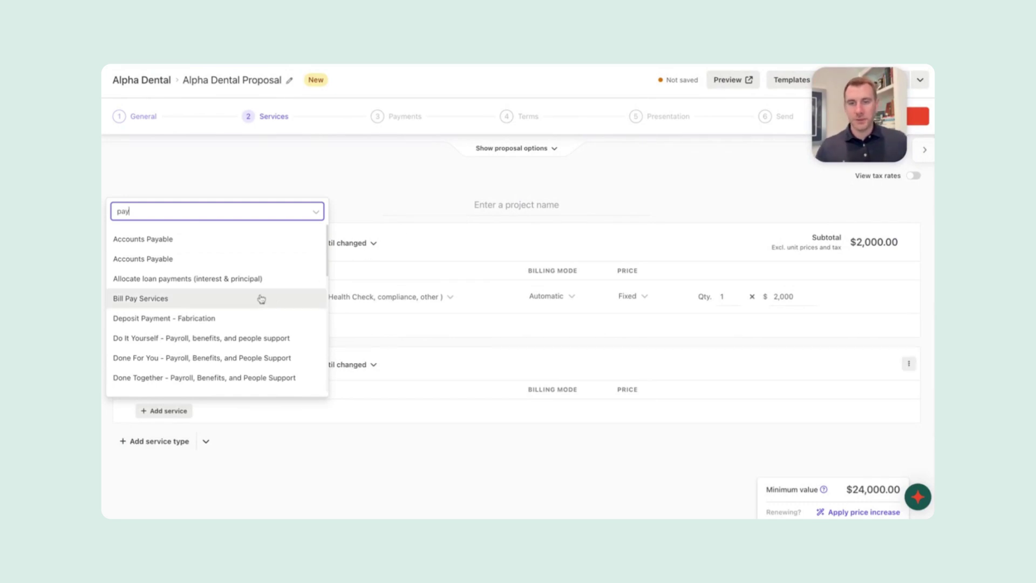
pyautogui.write('roll')
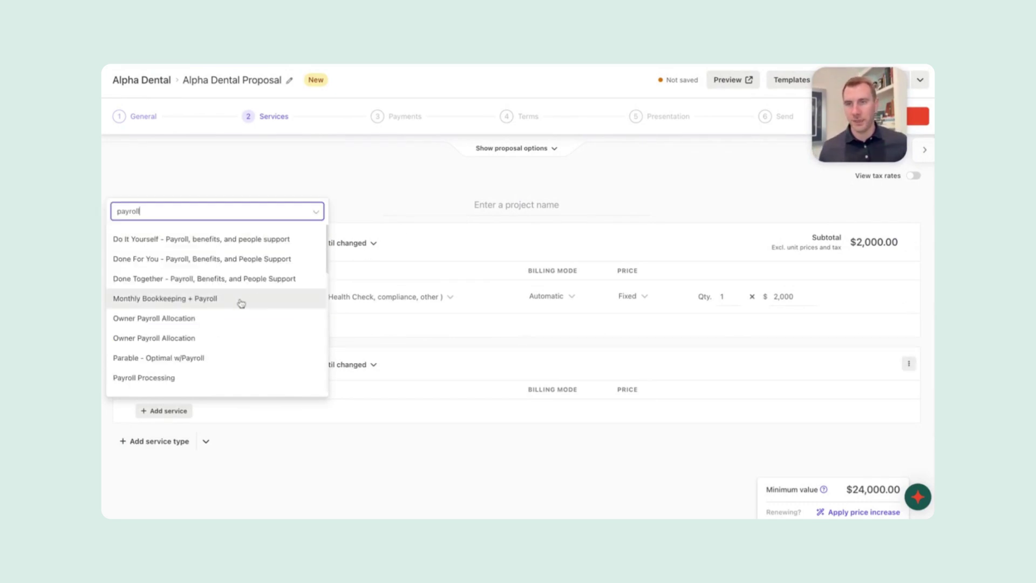
pyautogui.click(182, 376)
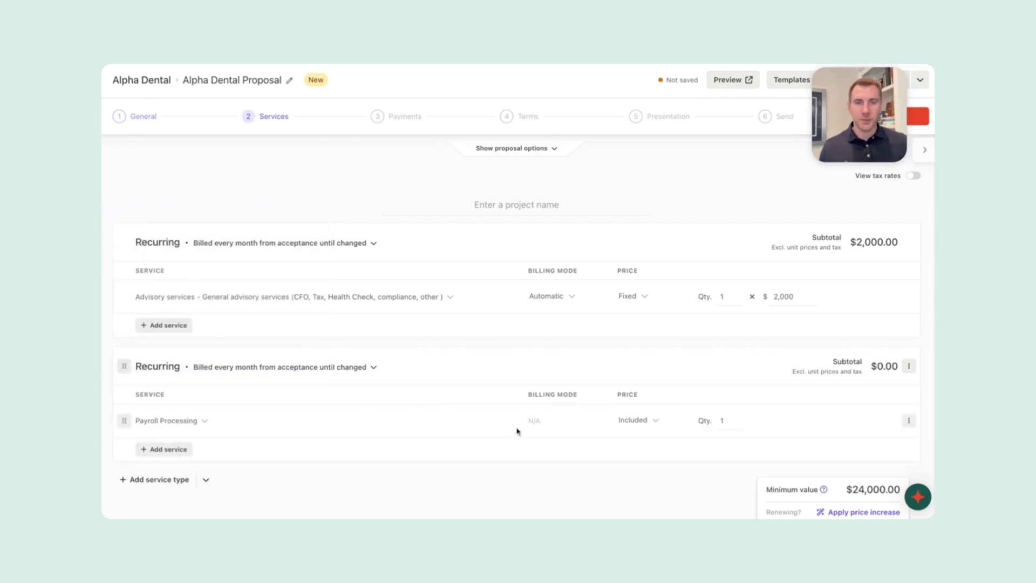
# - Change Payroll Processing pricing from Included to a fixed $250 per month
pyautogui.click(654, 426)
pyautogui.click(651, 451)
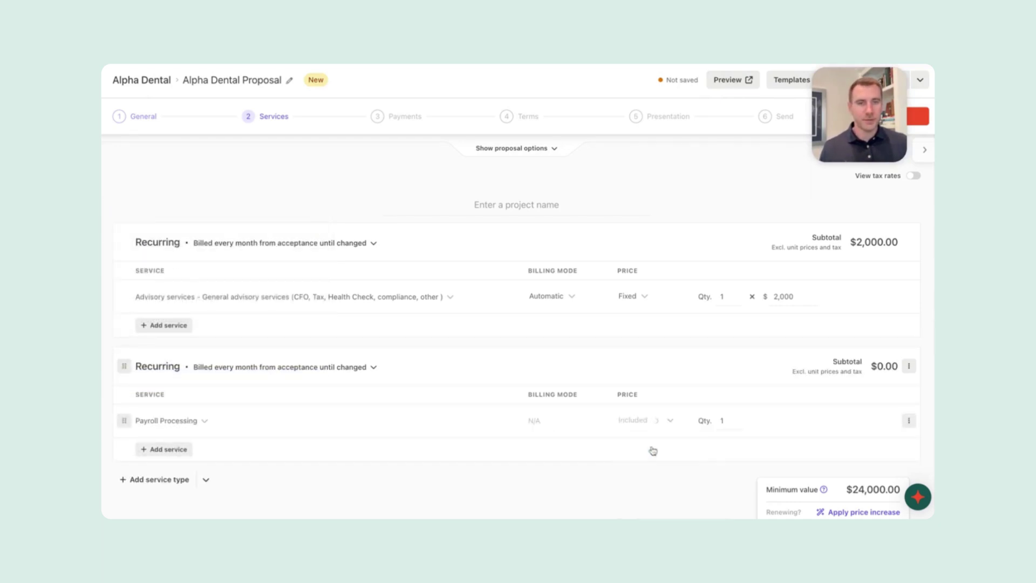
pyautogui.click(782, 419)
pyautogui.moveTo(782, 419); pyautogui.dragTo(770, 420)
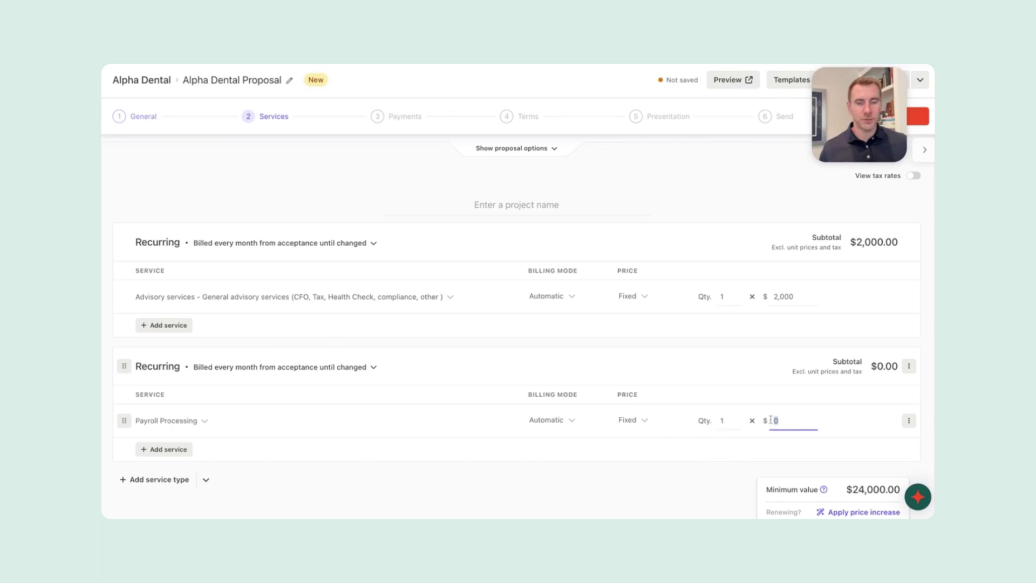
pyautogui.write('250')
pyautogui.press('Tab')
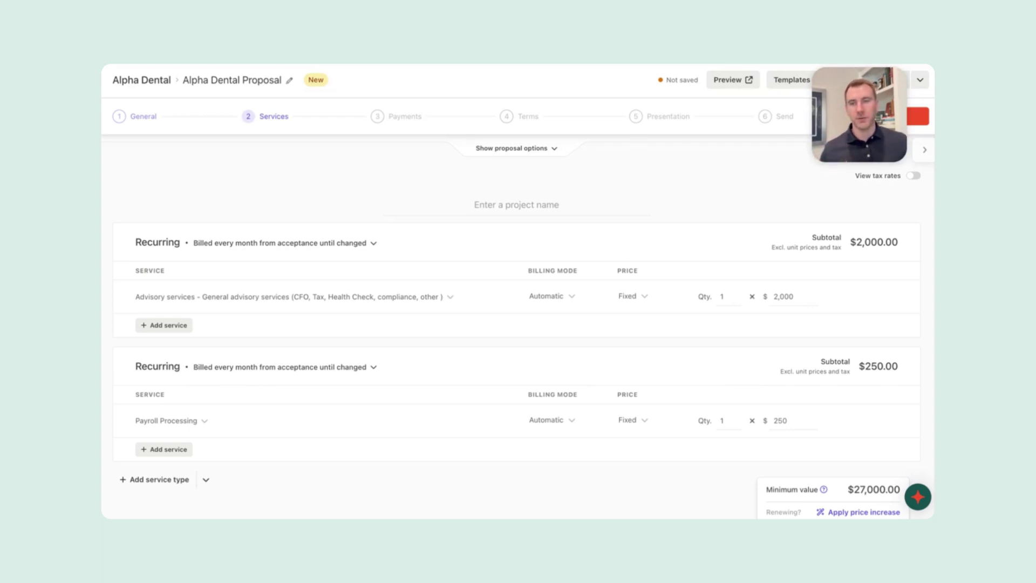
# - Add a One-off section billed on acceptance with Quarterly Tax Planning & Strategy Implementation
pyautogui.click(176, 485)
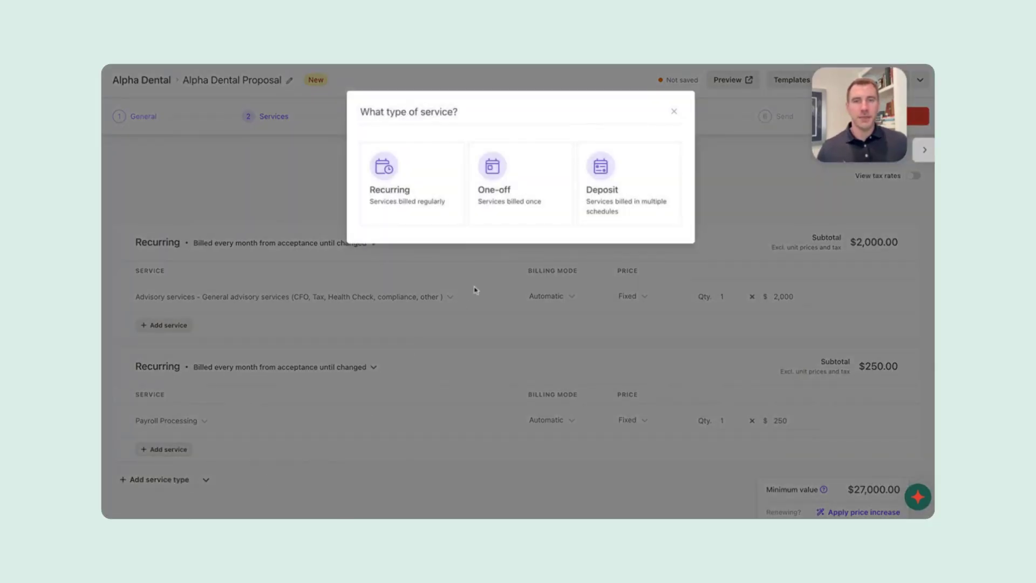
pyautogui.click(530, 213)
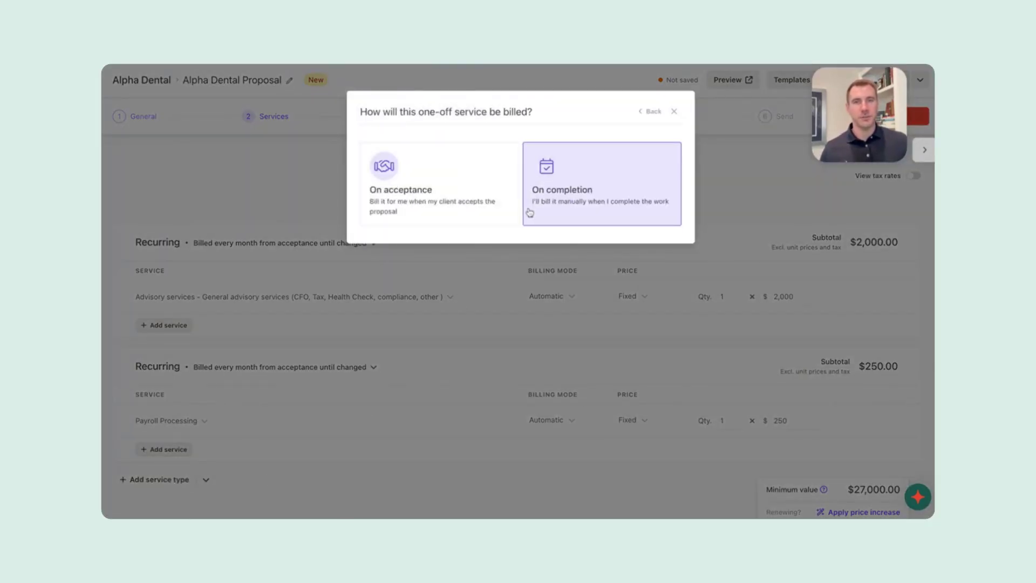
pyautogui.click(455, 202)
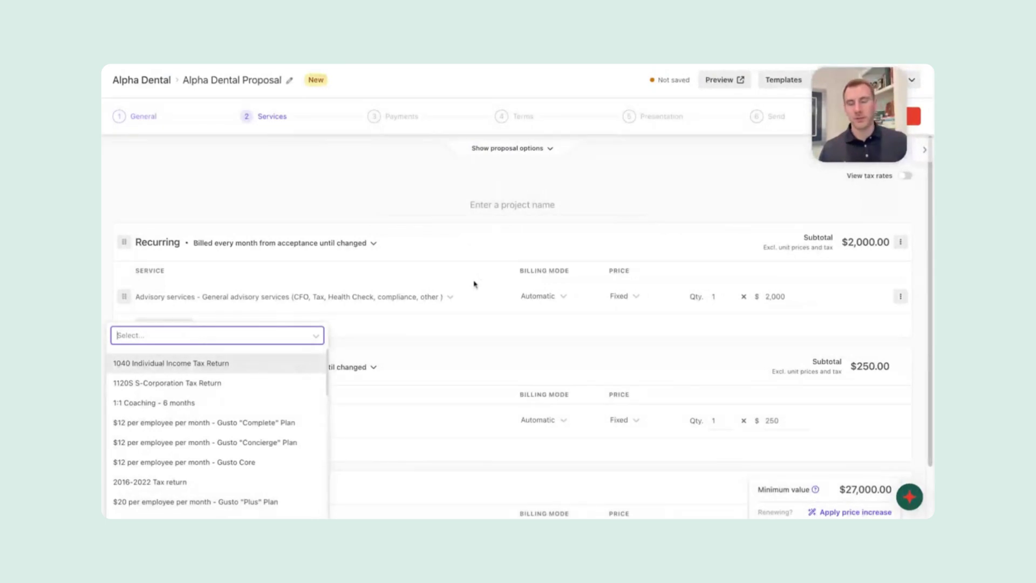
pyautogui.write('impl')
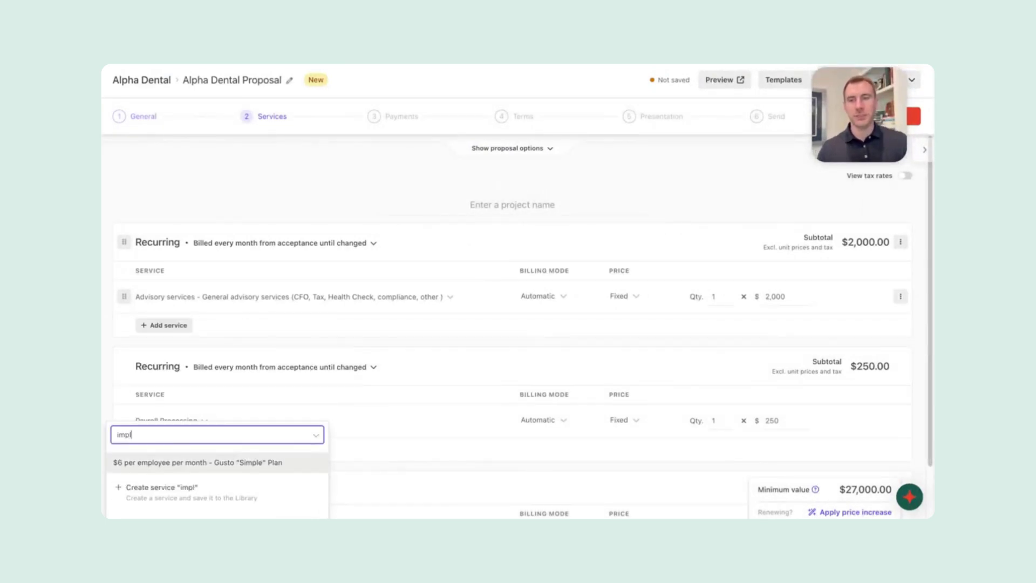
pyautogui.press('Escape')
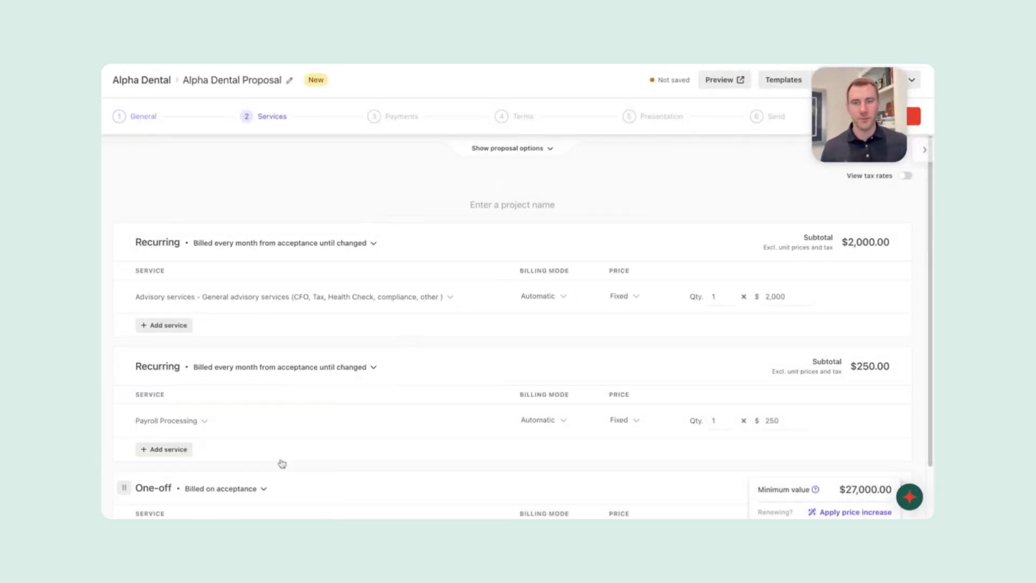
pyautogui.scroll(-2, 332, 440)
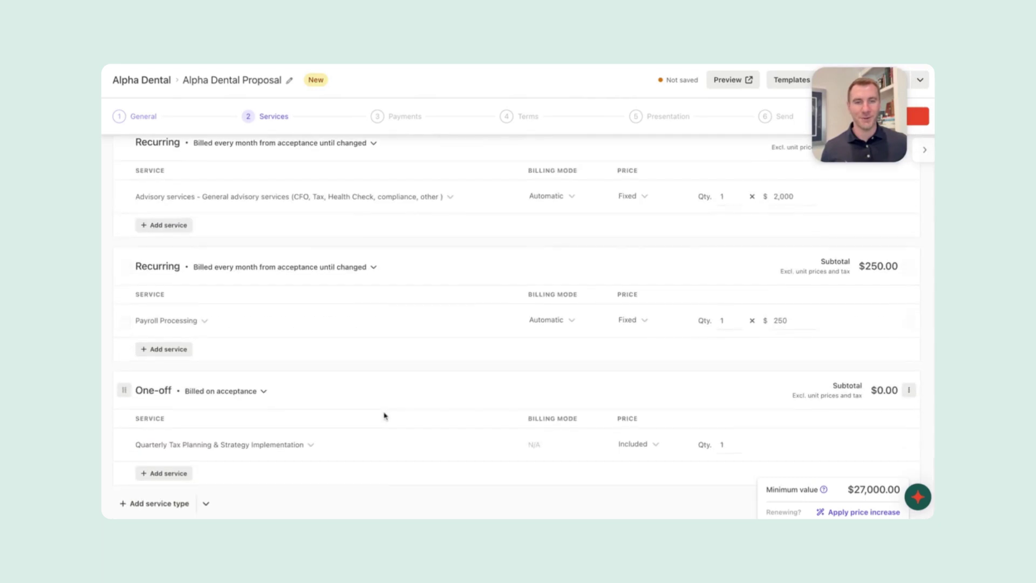
# - Give the tax planning service a fixed price of $7,500
pyautogui.click(656, 446)
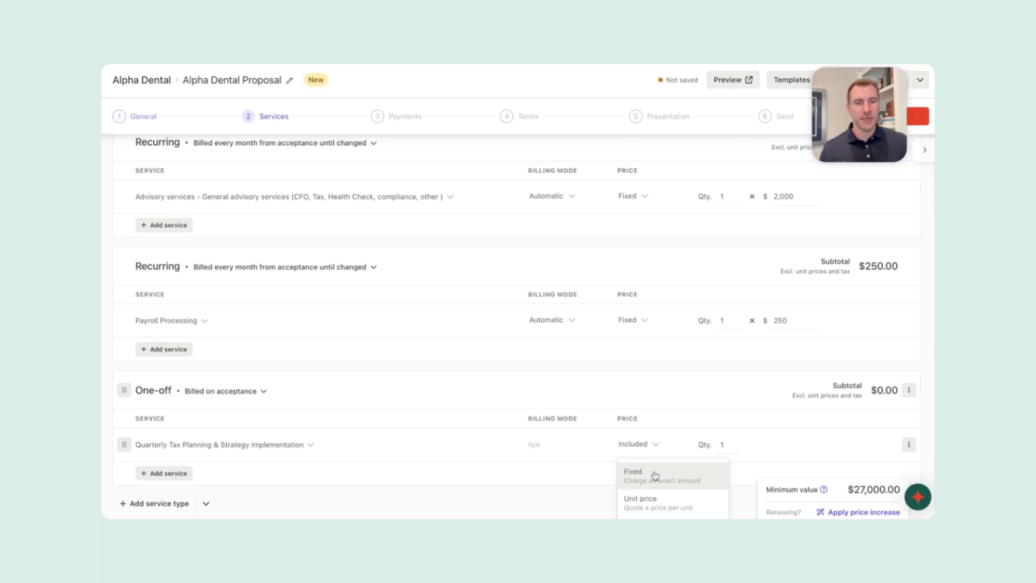
pyautogui.click(654, 473)
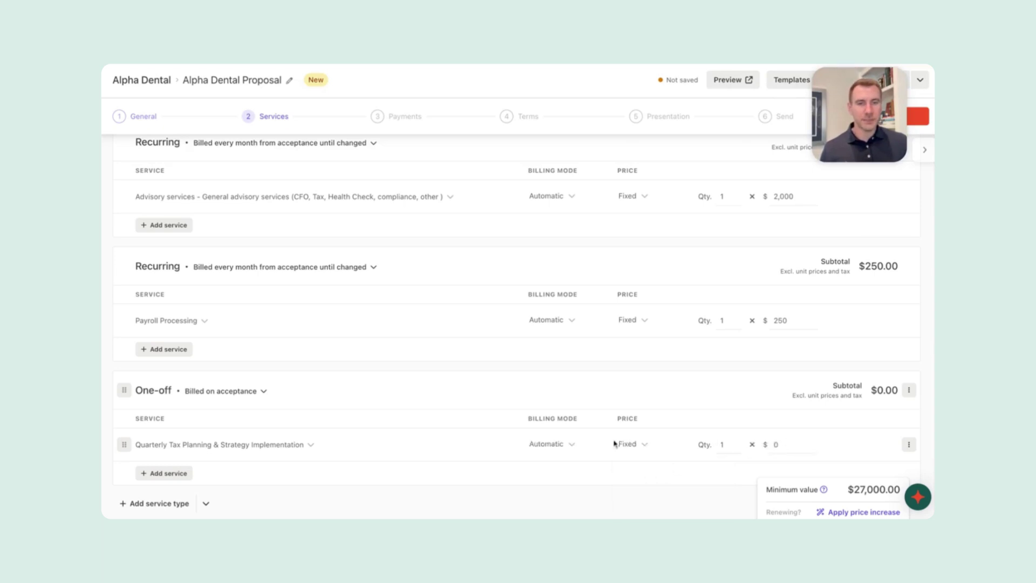
pyautogui.click(793, 444)
pyautogui.doubleClick(793, 445)
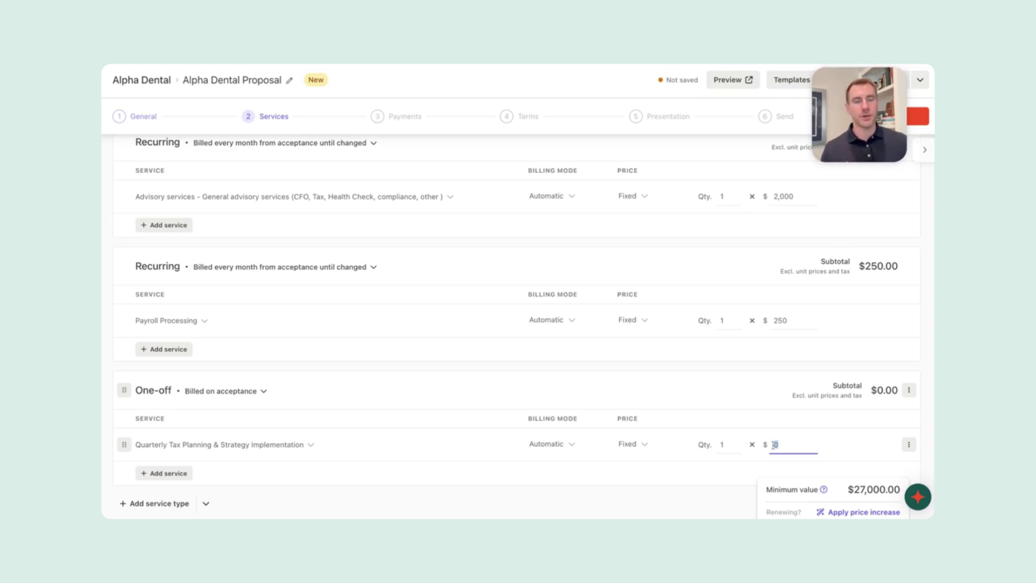
pyautogui.write('750000')
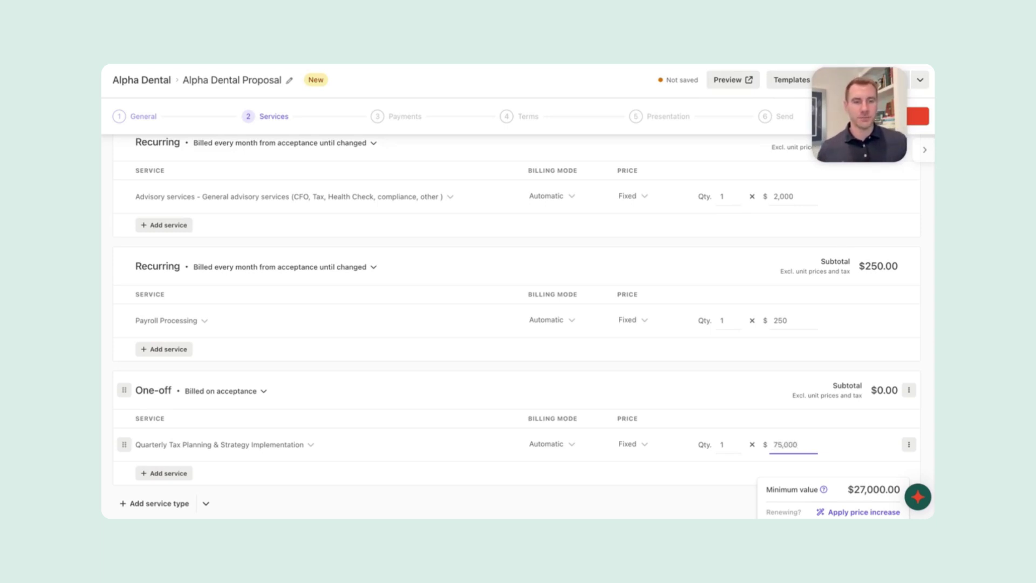
pyautogui.press('BackSpace')
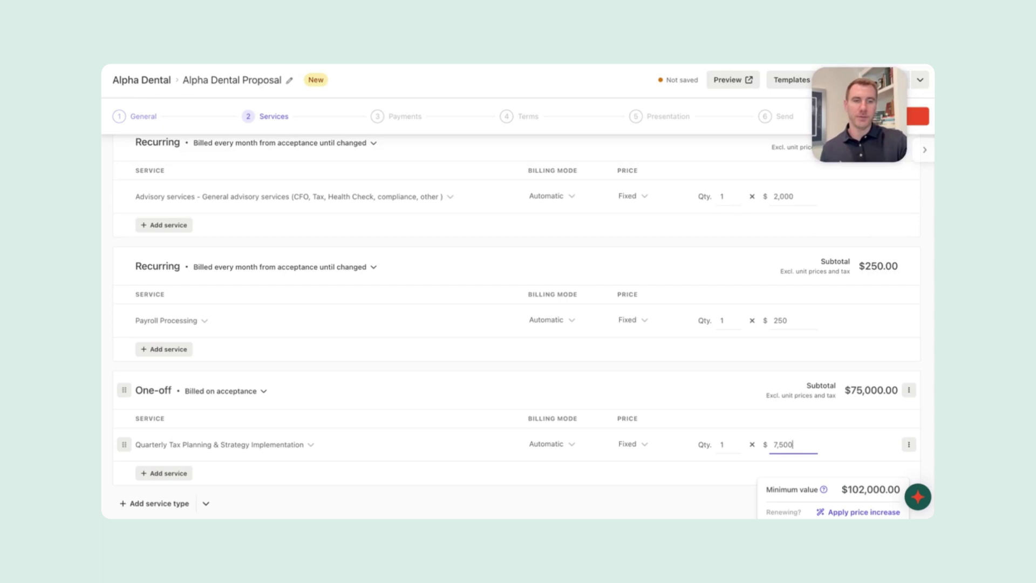
pyautogui.click(721, 484)
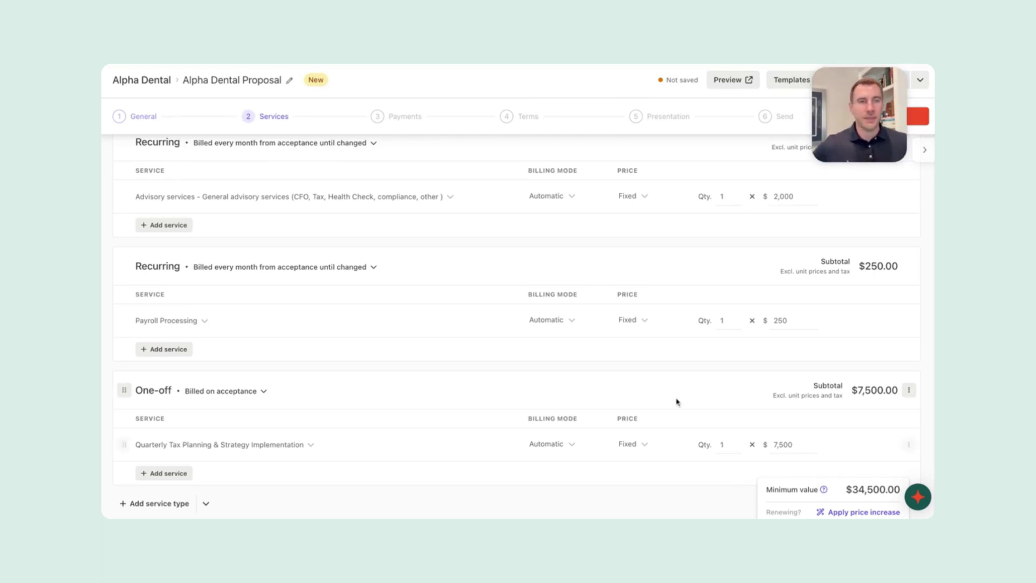
# - On the Payments step, allow Credit/Debit card payments alongside ACH Transfer
pyautogui.click(918, 117)
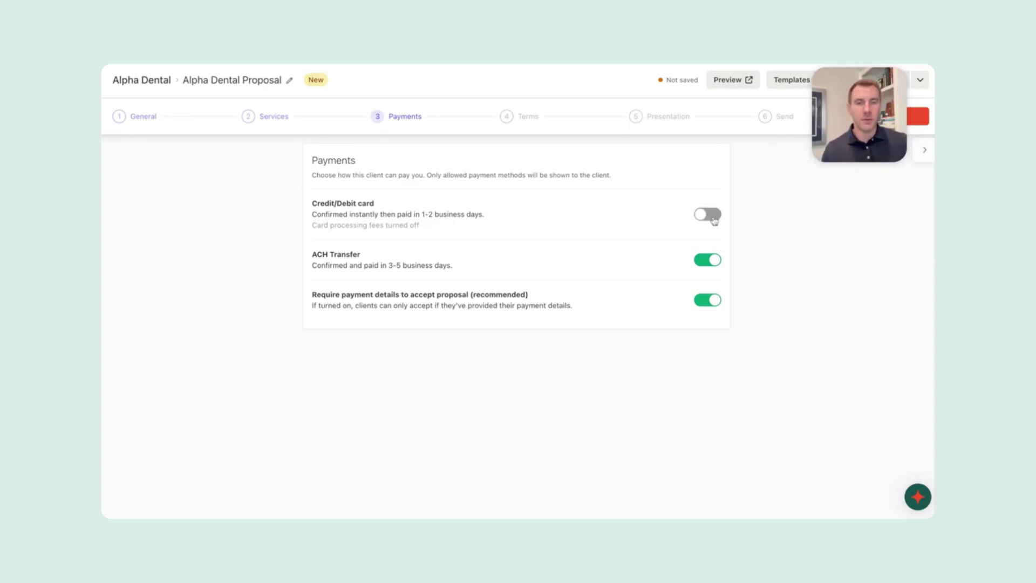
pyautogui.click(714, 219)
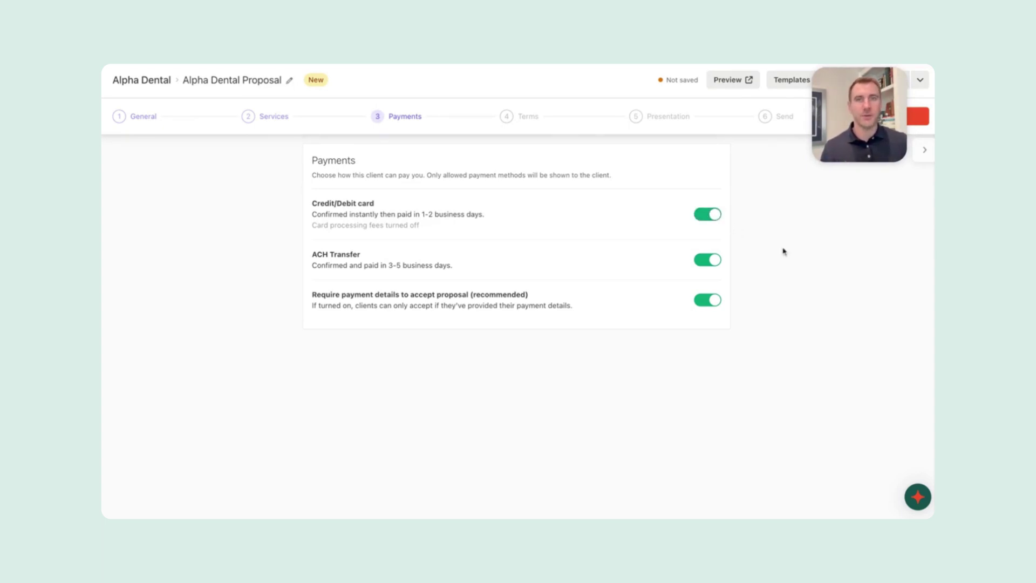
pyautogui.click(919, 123)
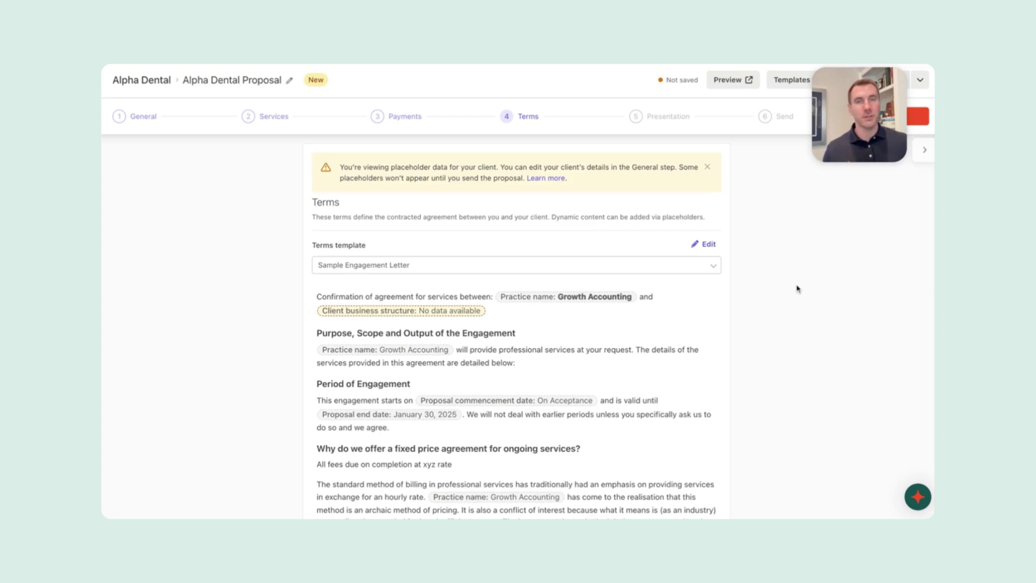
# - Keep the Sample Engagement Letter terms template, read through the terms, and continue to Presentation
pyautogui.click(715, 268)
pyautogui.click(714, 268)
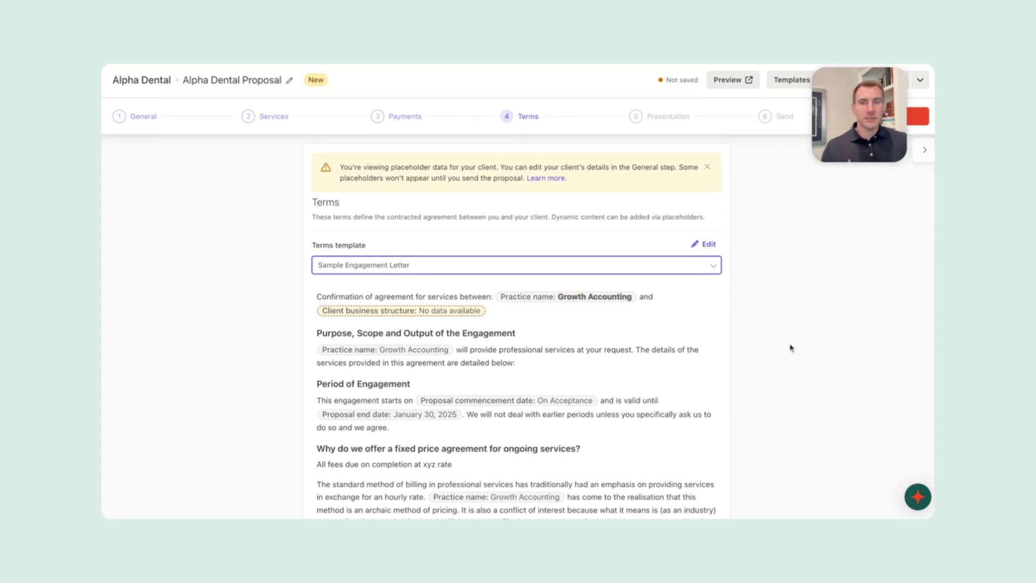
pyautogui.scroll(-3, 782, 349)
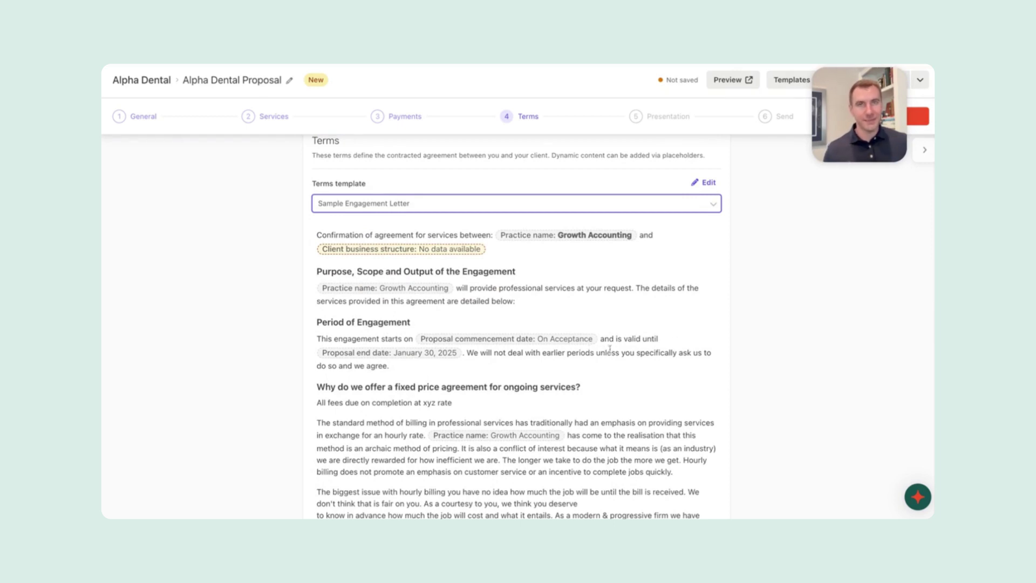
pyautogui.scroll(-9, 610, 349)
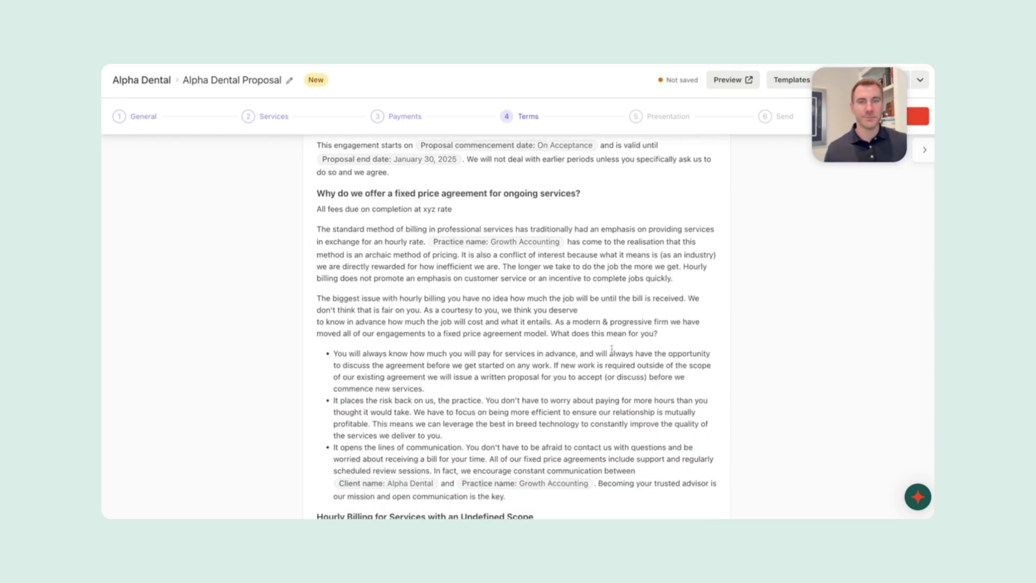
pyautogui.scroll(-4, 611, 349)
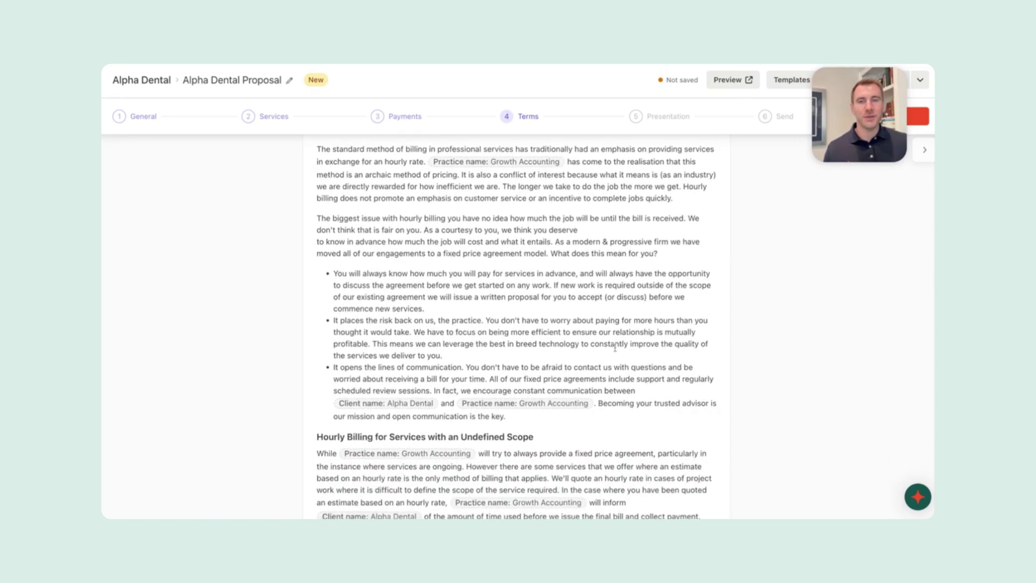
pyautogui.scroll(-18, 614, 348)
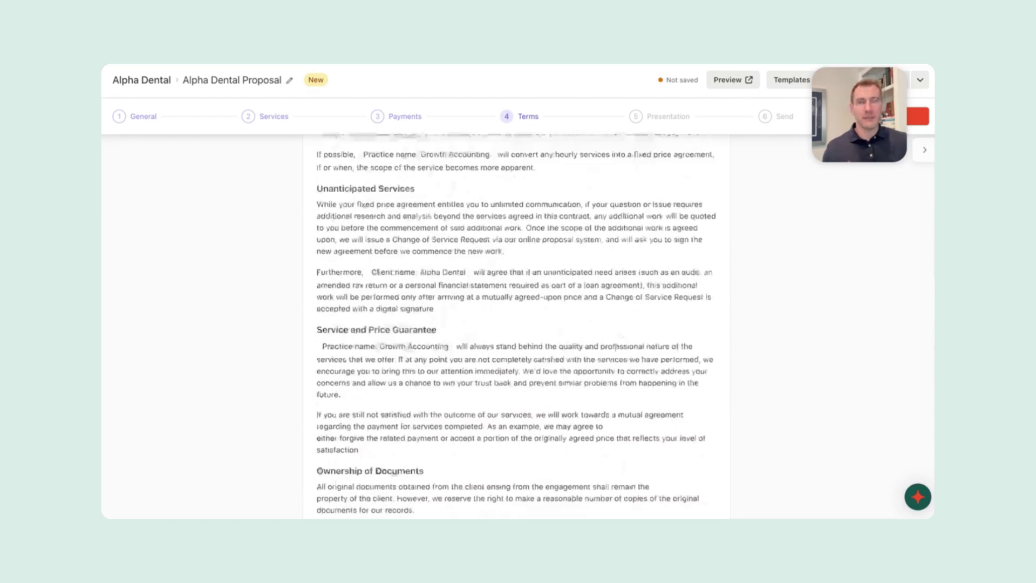
pyautogui.scroll(-10, 516, 327)
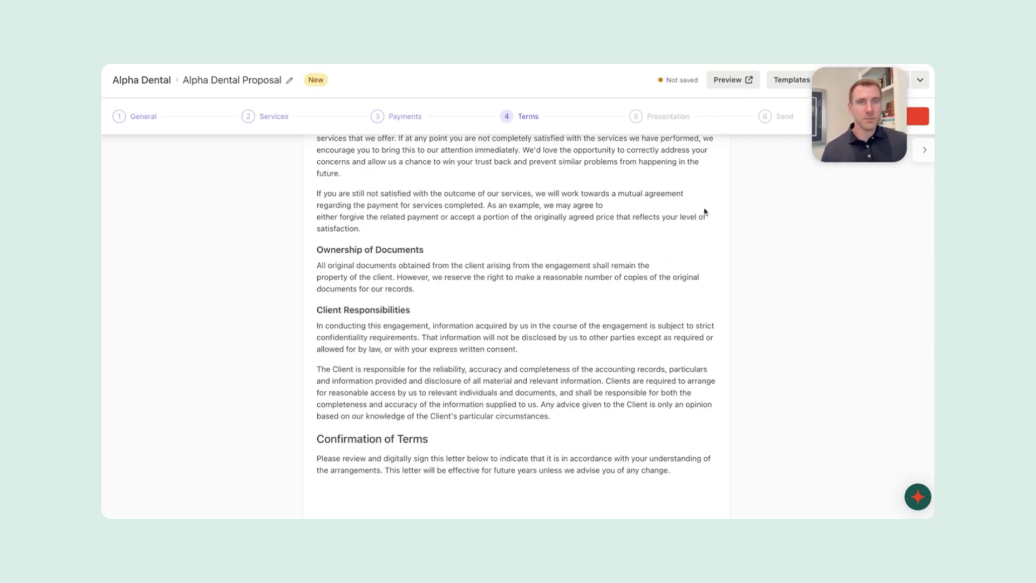
pyautogui.click(917, 117)
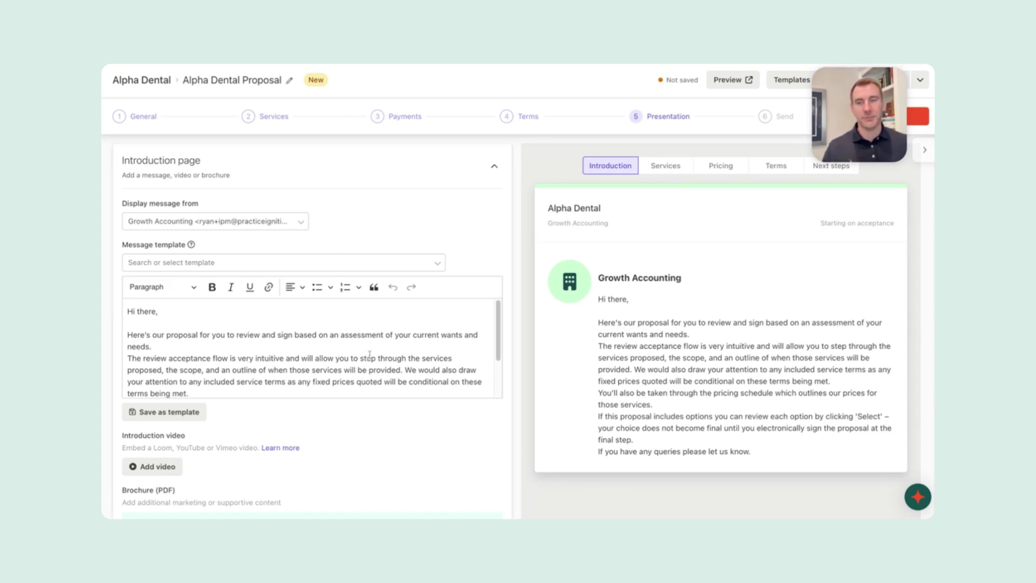
pyautogui.scroll(-2, 400, 393)
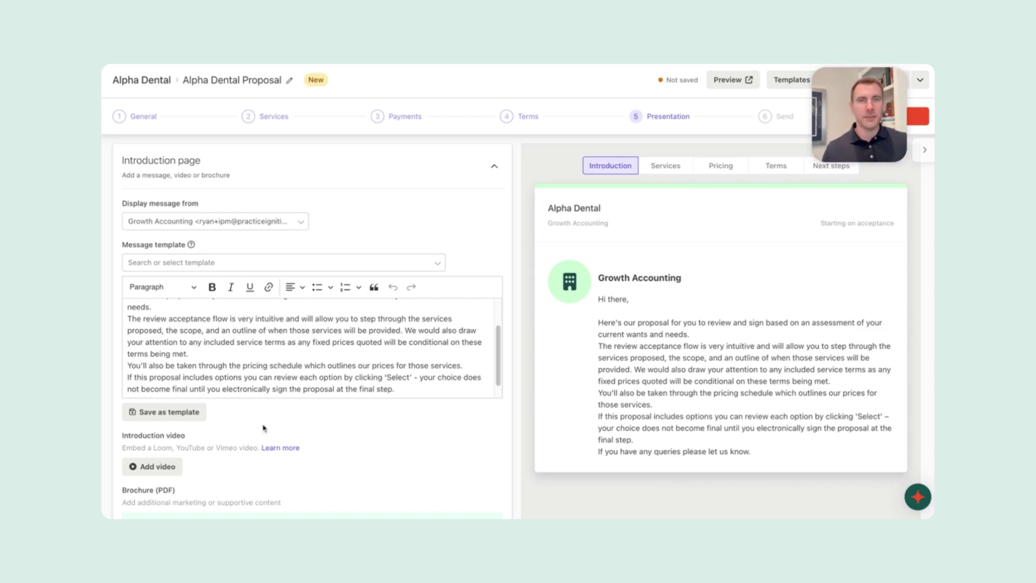
pyautogui.scroll(-1, 270, 437)
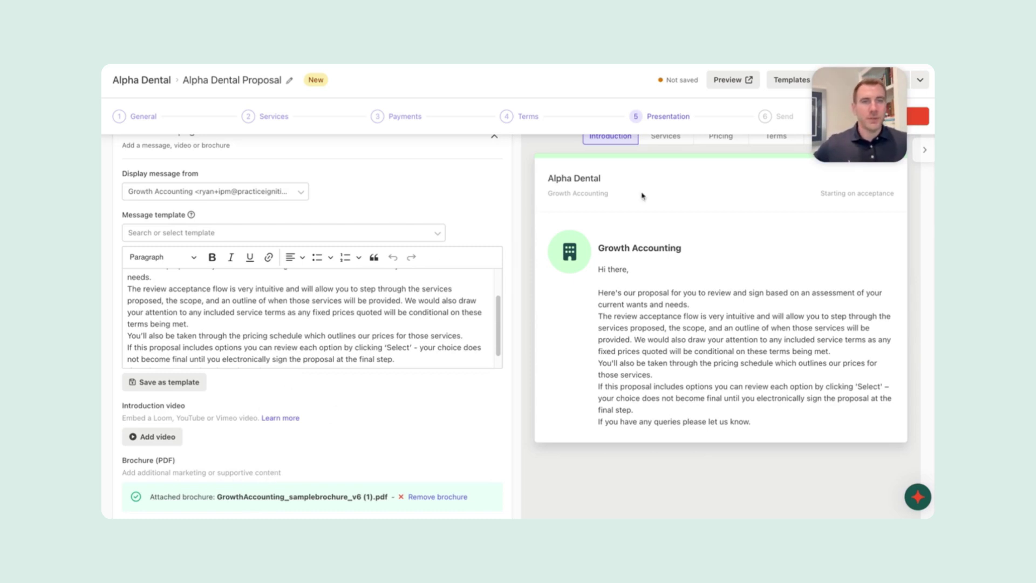
# - Move to the Send step and open the client preview of the proposal
pyautogui.click(925, 123)
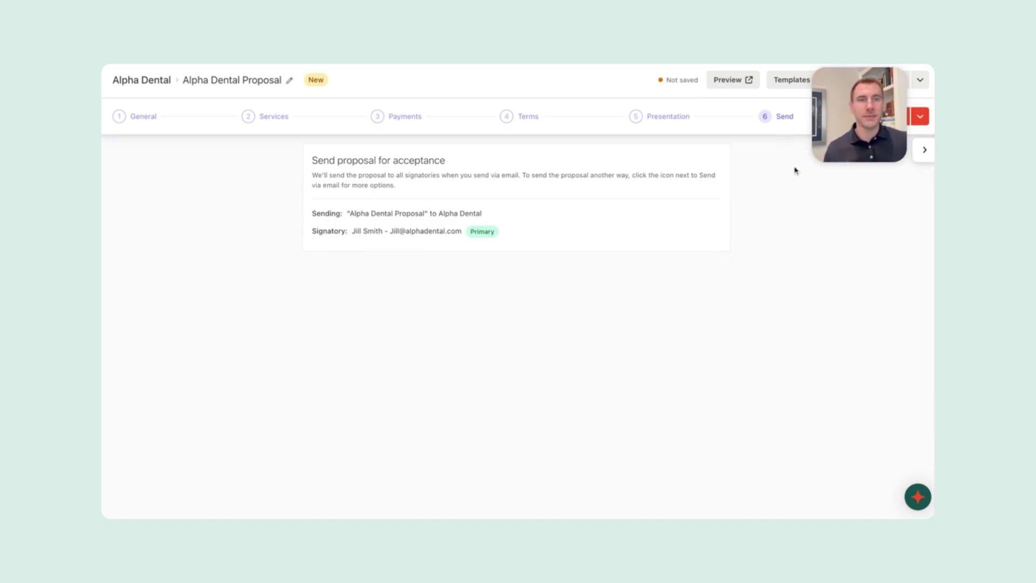
pyautogui.moveTo(851, 107); pyautogui.dragTo(849, 148)
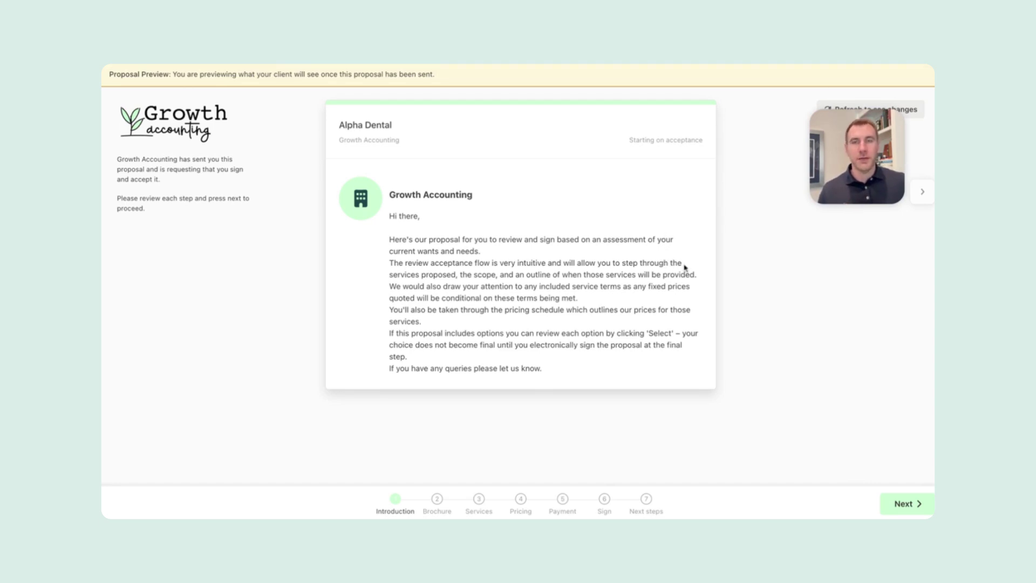
# - Advance the preview to the Brochure and scroll through the Growth Accounting testimonial and team pages
pyautogui.click(906, 511)
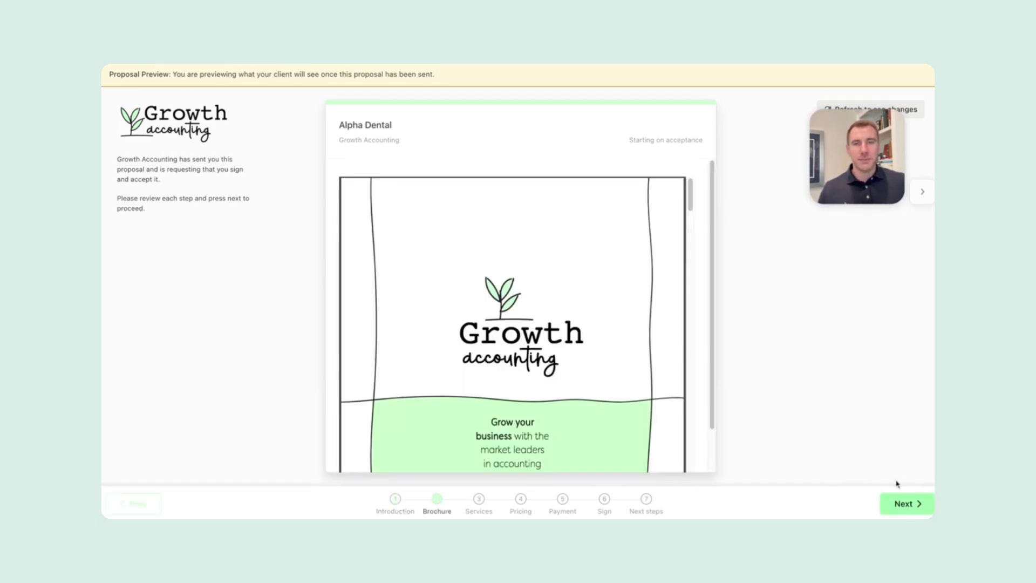
pyautogui.scroll(-10, 662, 361)
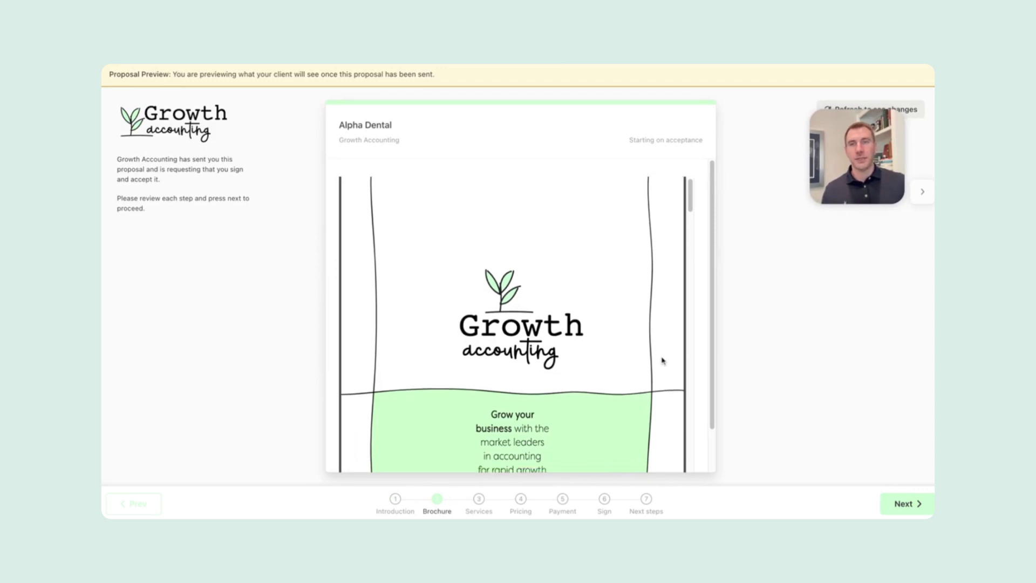
pyautogui.scroll(5, 632, 348)
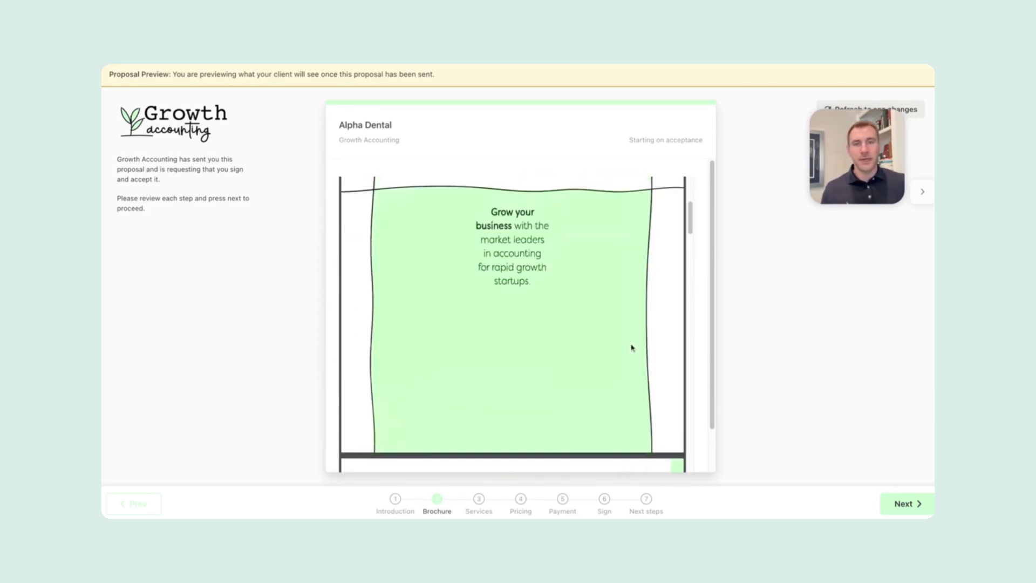
pyautogui.scroll(-6, 633, 348)
pyautogui.scroll(-8, 633, 347)
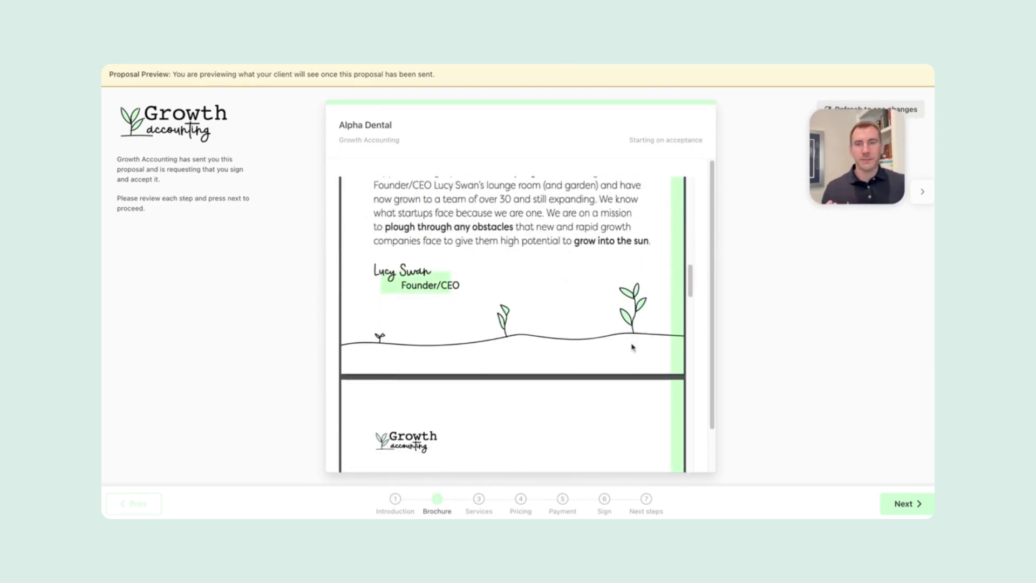
pyautogui.scroll(-10, 513, 324)
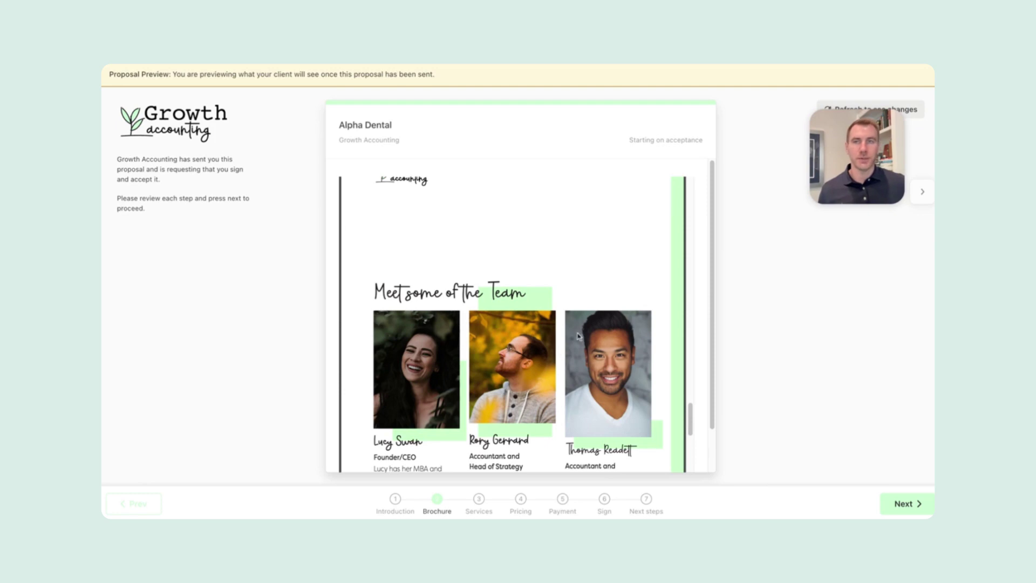
# - Step through the preview's service descriptions on to the Pricing summary
pyautogui.click(901, 498)
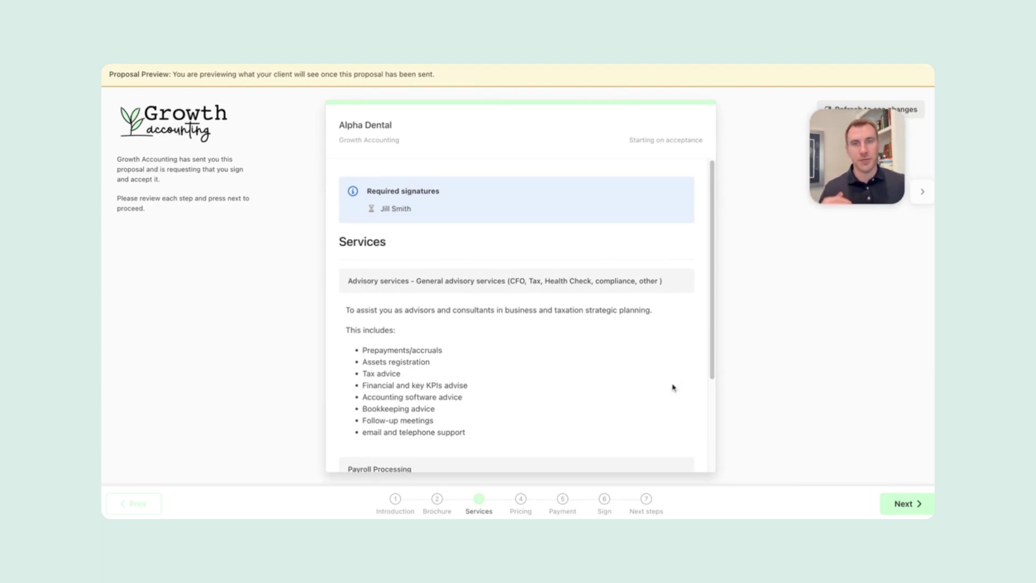
pyautogui.scroll(-2, 674, 386)
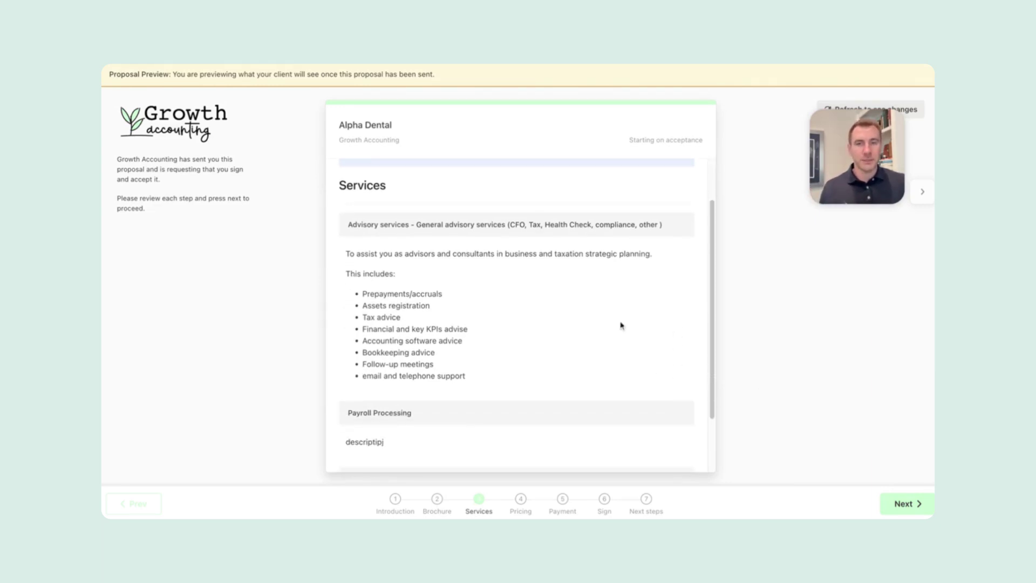
pyautogui.scroll(1, 575, 320)
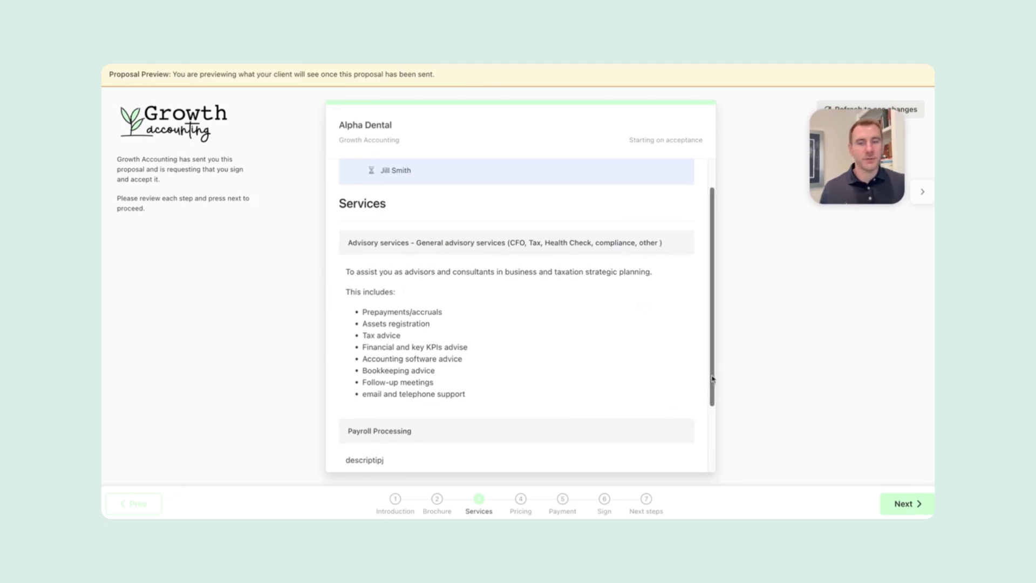
pyautogui.scroll(-2, 696, 412)
pyautogui.scroll(-2, 696, 413)
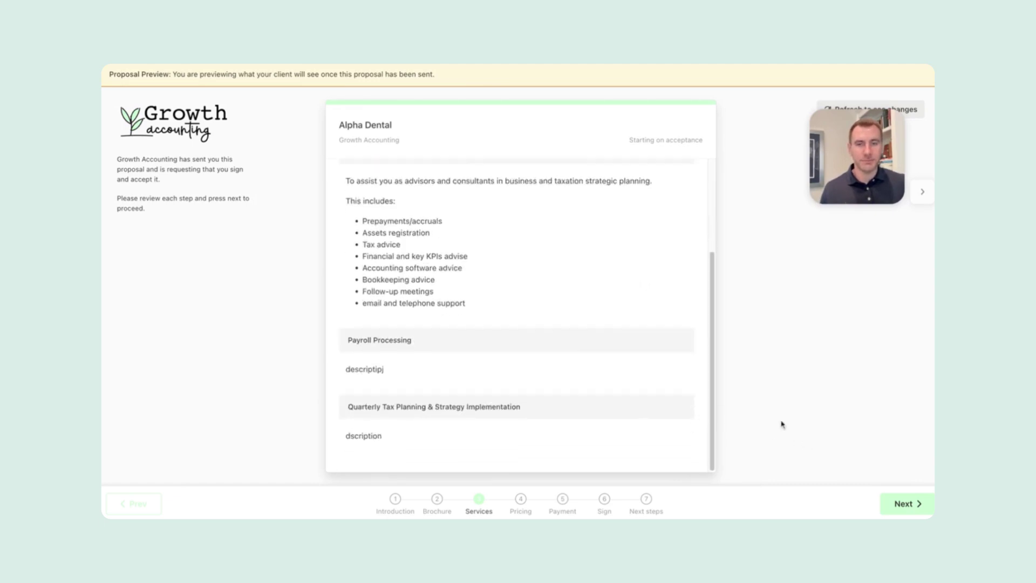
pyautogui.click(900, 502)
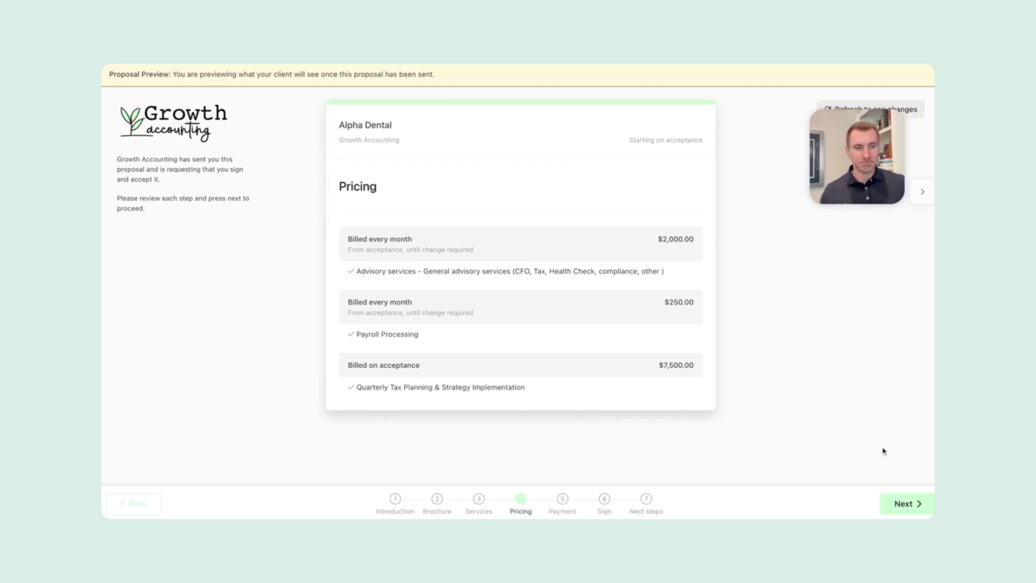
# - Advance the client preview through Payment details to Sign & accept and scroll the engagement terms
pyautogui.click(925, 506)
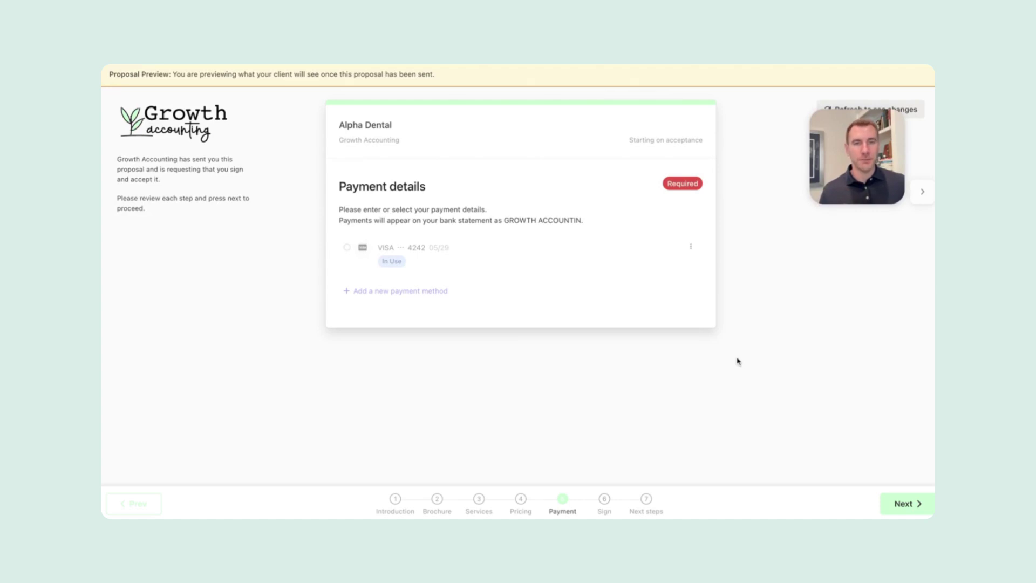
pyautogui.click(899, 507)
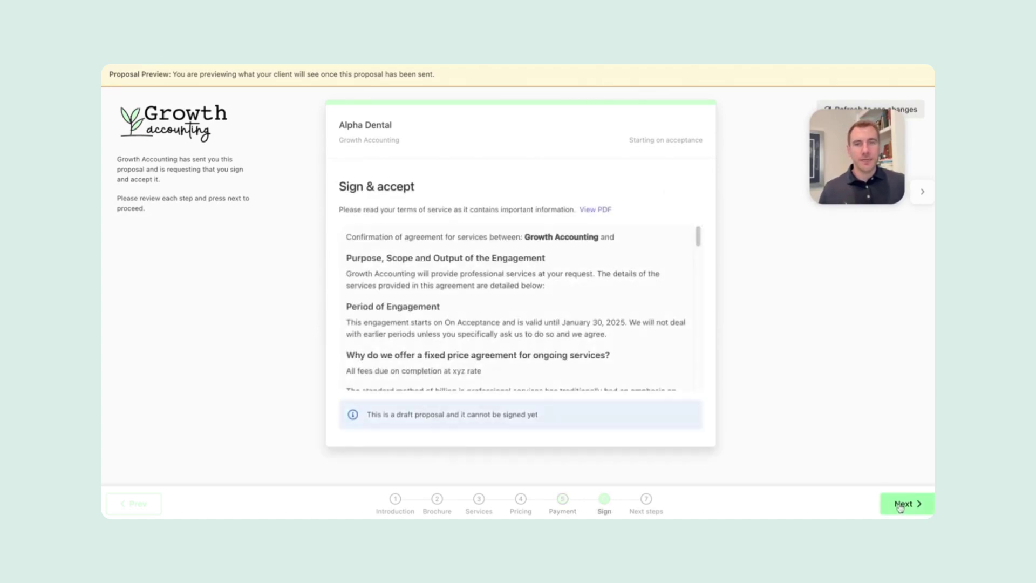
pyautogui.scroll(-5, 617, 331)
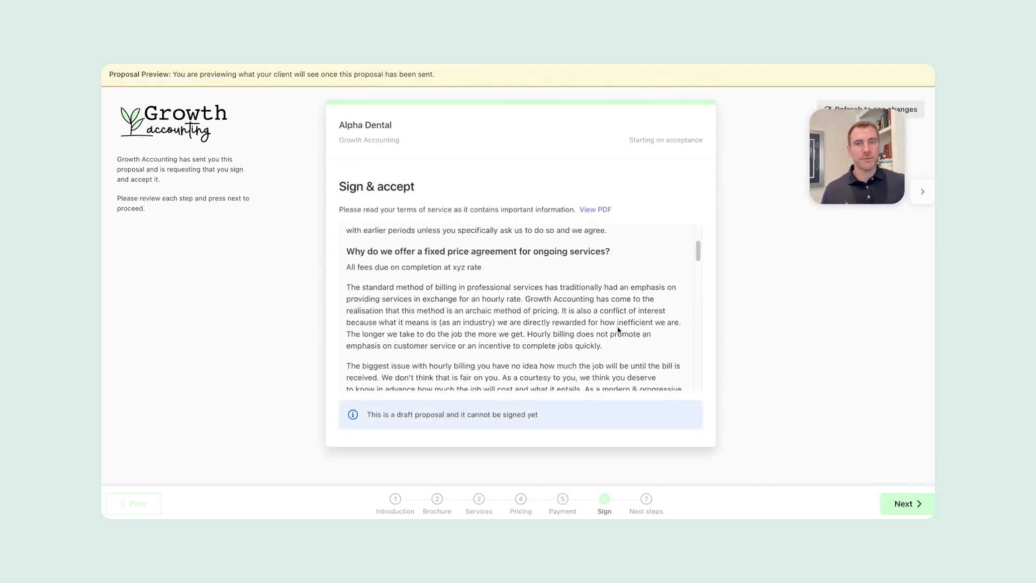
pyautogui.scroll(-10, 618, 330)
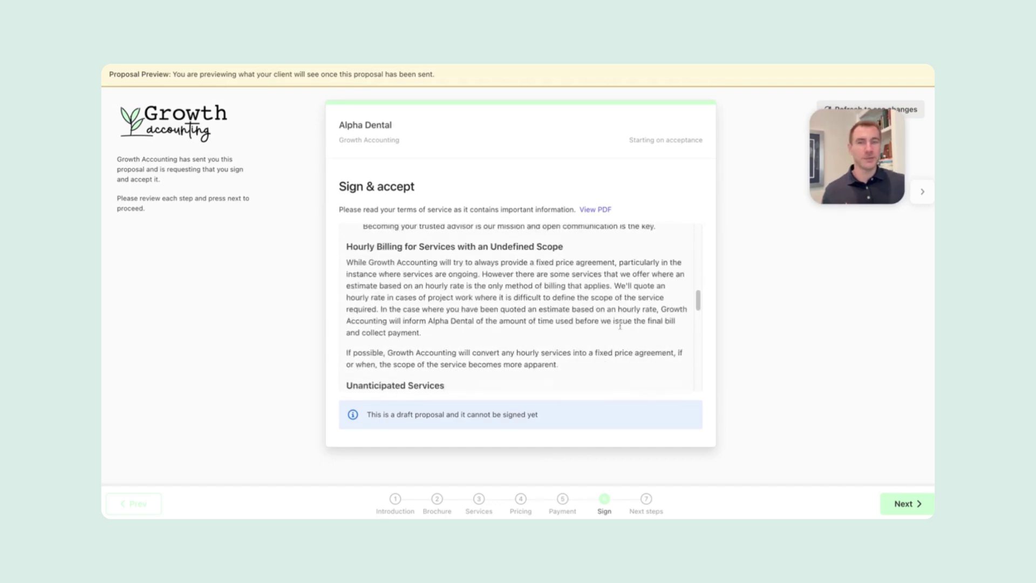
pyautogui.scroll(-15, 620, 327)
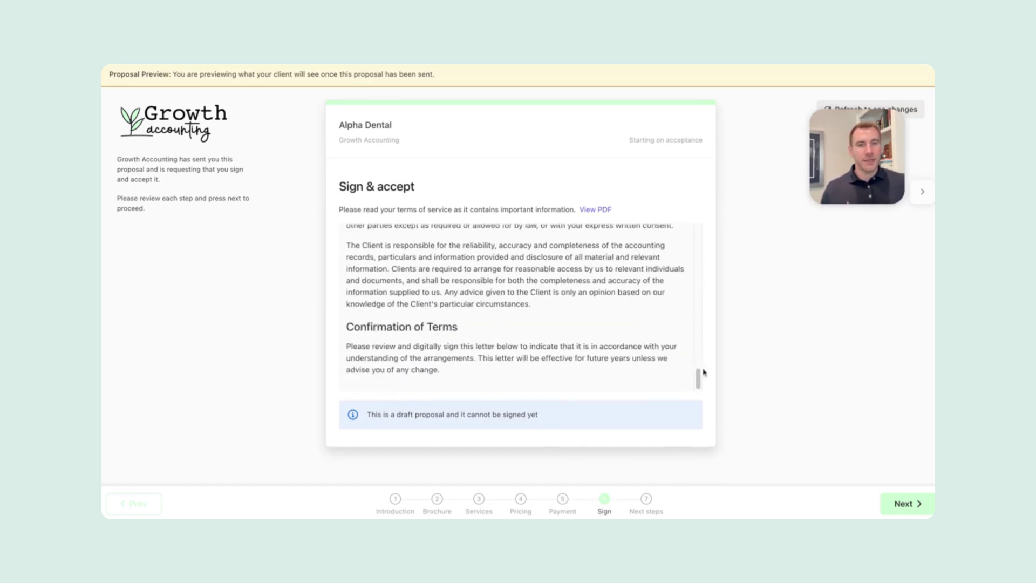
pyautogui.click(902, 502)
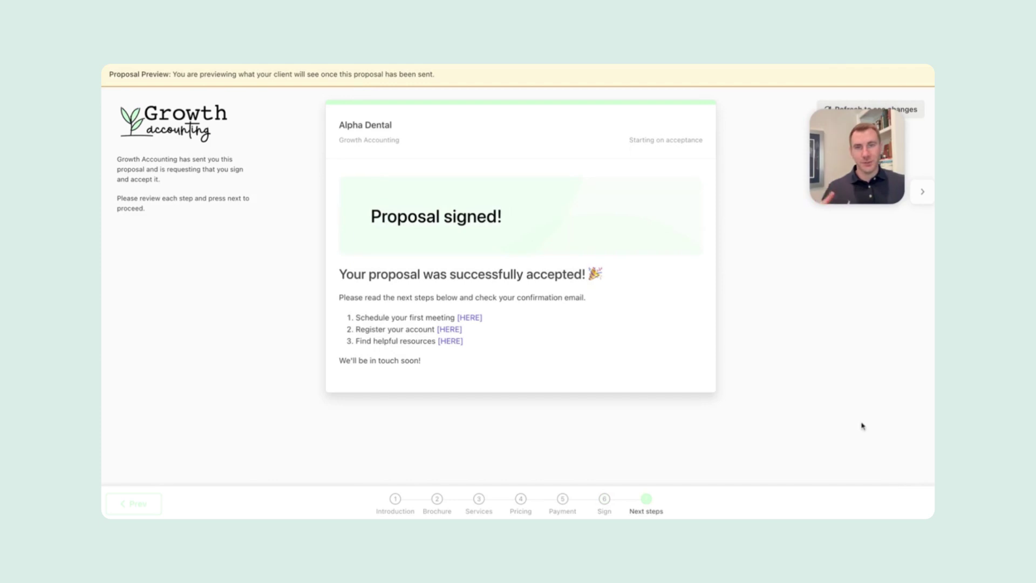